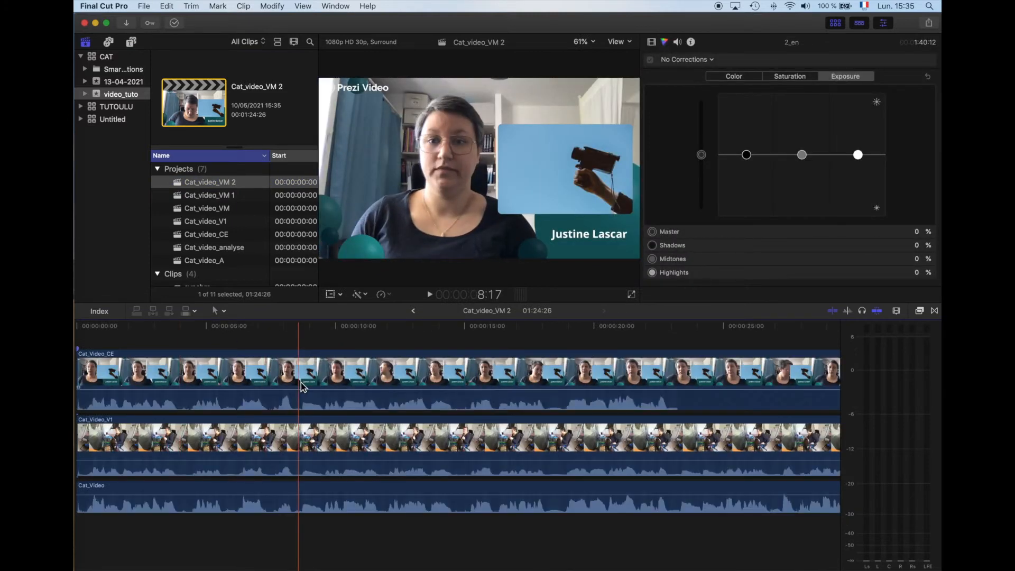
# Step: Disable the Cat_Video_CE clip on the timeline and play briefly to view the Cat_Video_V1 footage beneath it
pyautogui.click(301, 382)
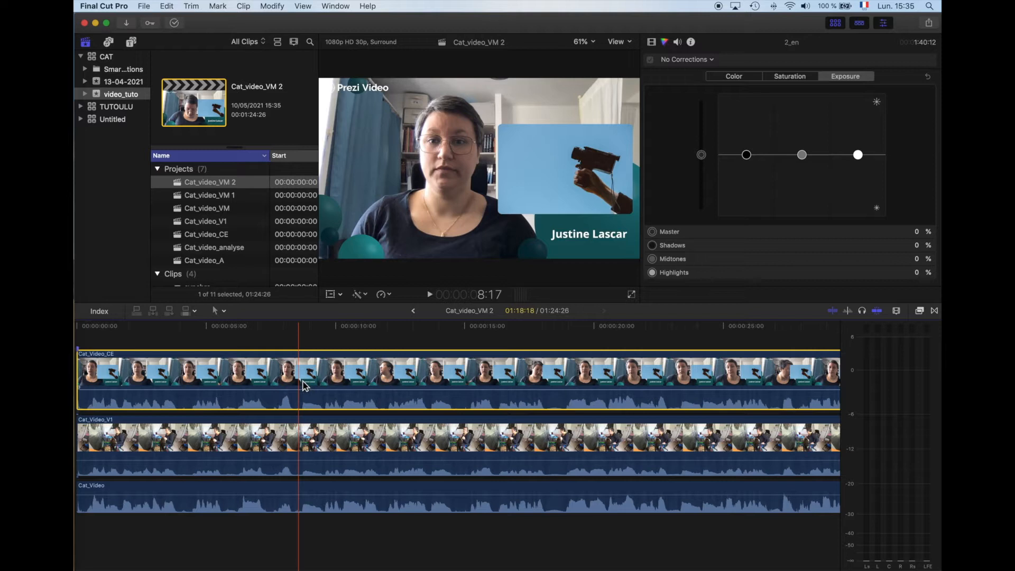
pyautogui.press('v')
pyautogui.press('space')
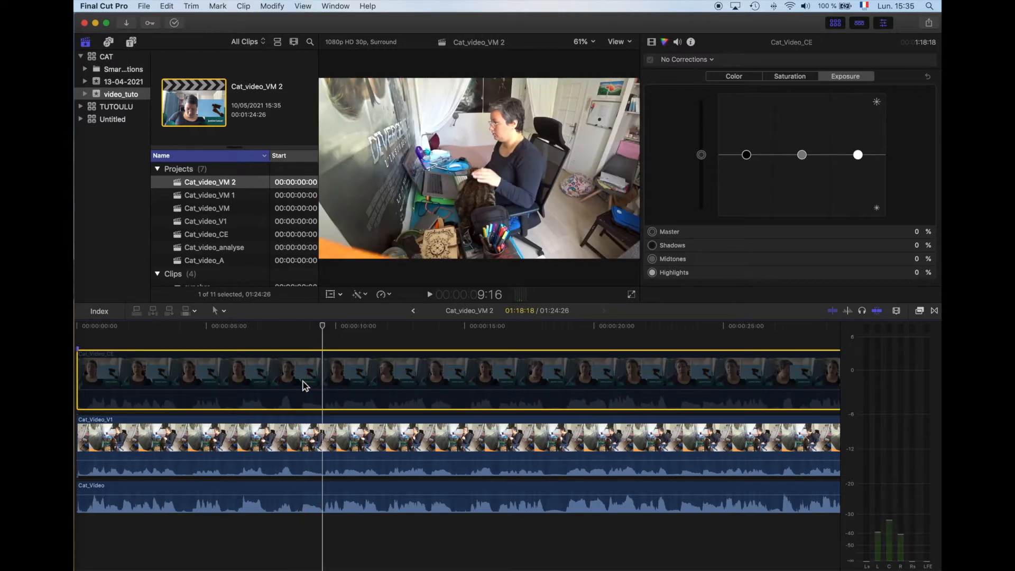
pyautogui.hscroll(-3, 249, 380)
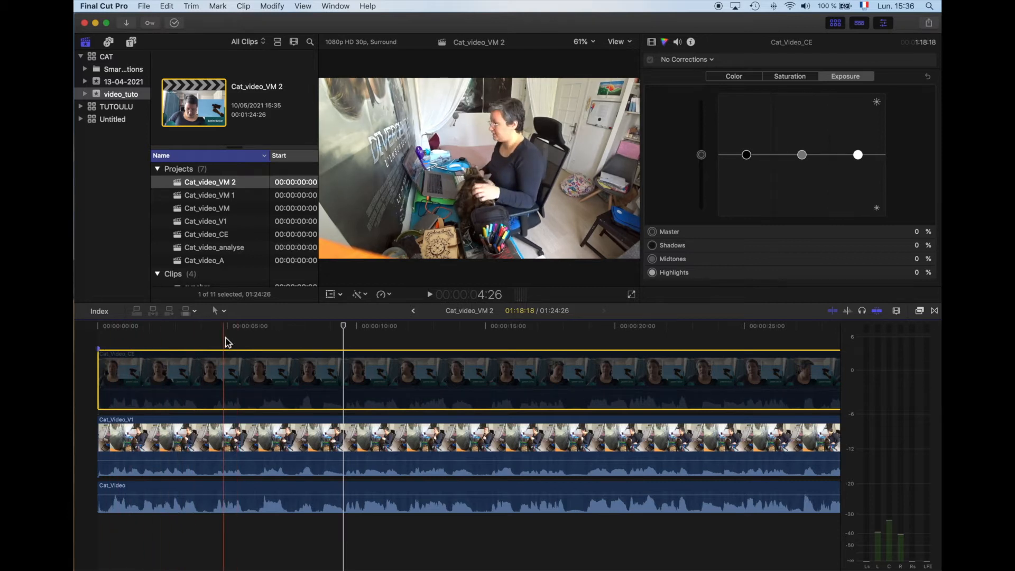
# Step: Search the effects for "cens" and apply the Censuré effect to the Cat_Video_V1 clip
pyautogui.click(232, 439)
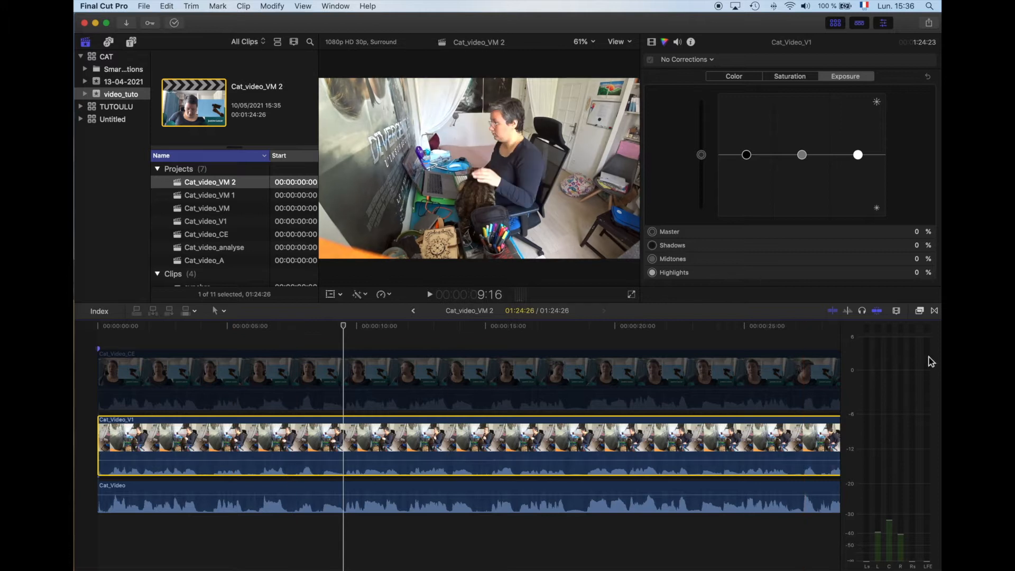
pyautogui.click(920, 311)
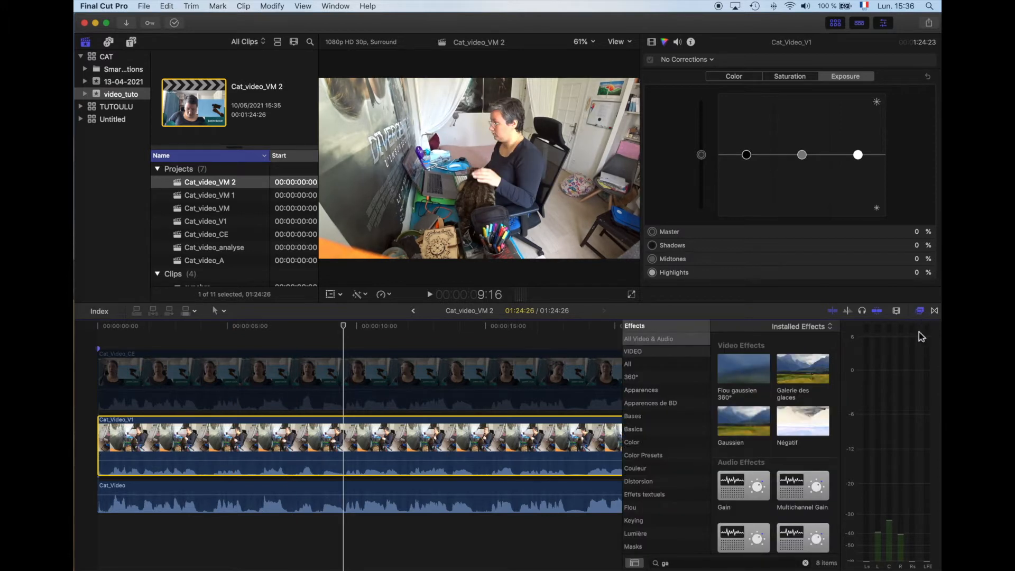
pyautogui.click(676, 563)
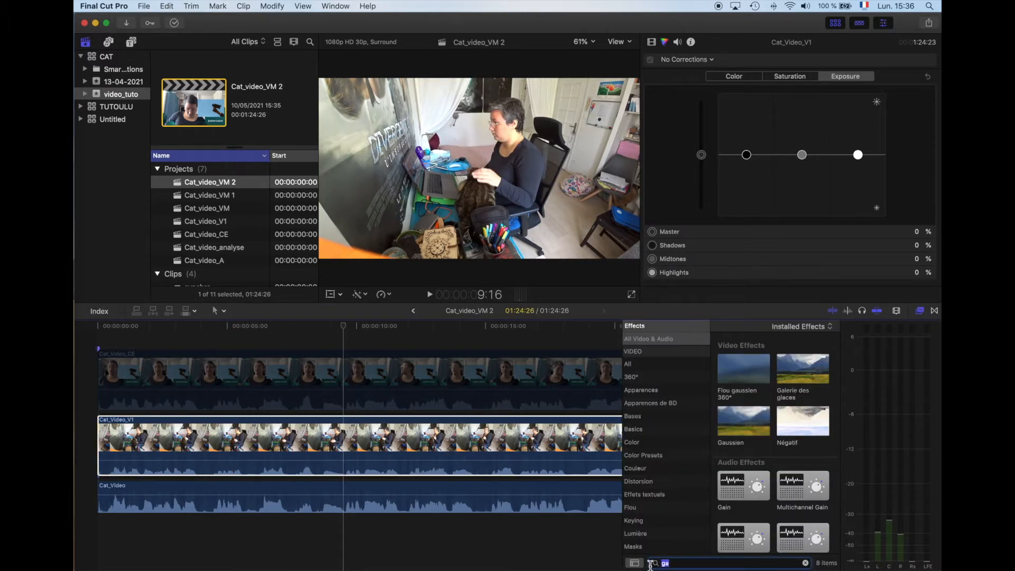
pyautogui.press('BackSpace')
pyautogui.write('censor')
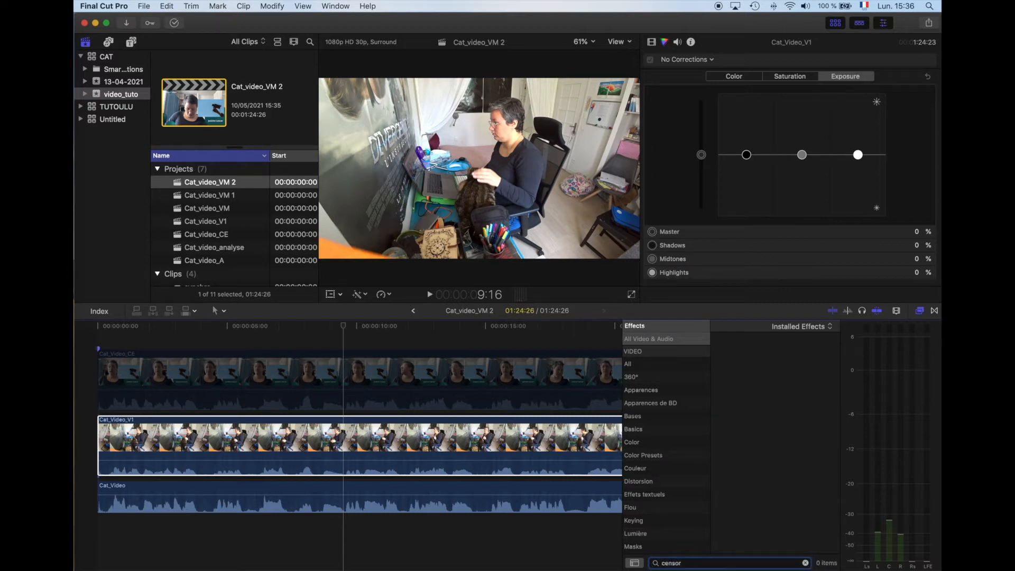
pyautogui.press('BackSpace')
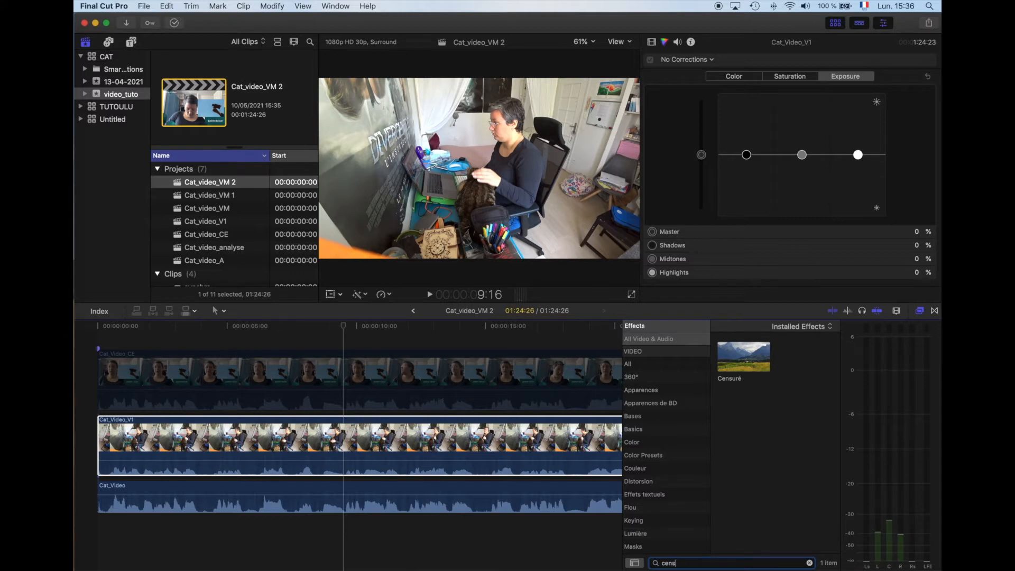
pyautogui.moveTo(757, 357); pyautogui.dragTo(376, 448)
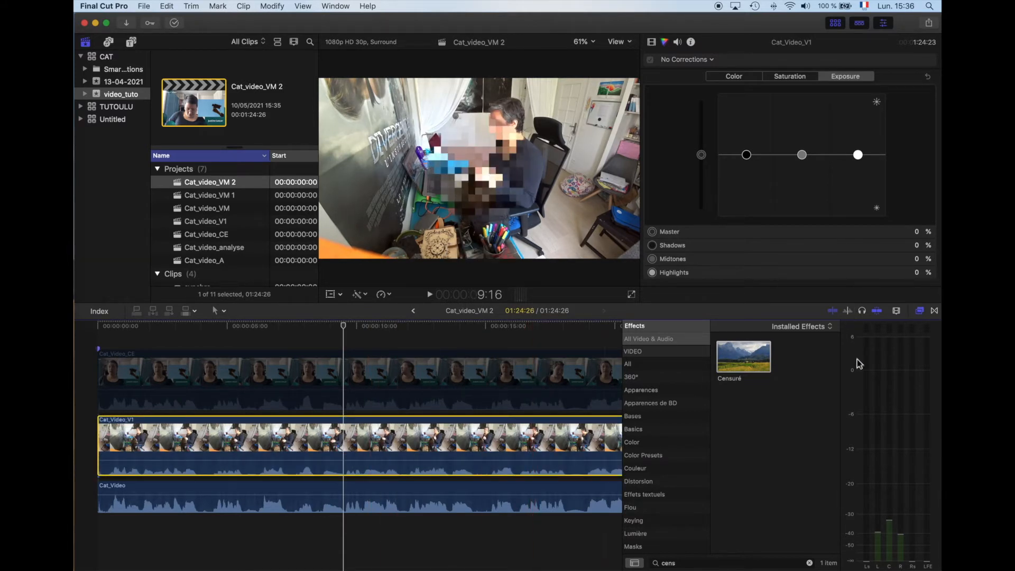
pyautogui.click(920, 311)
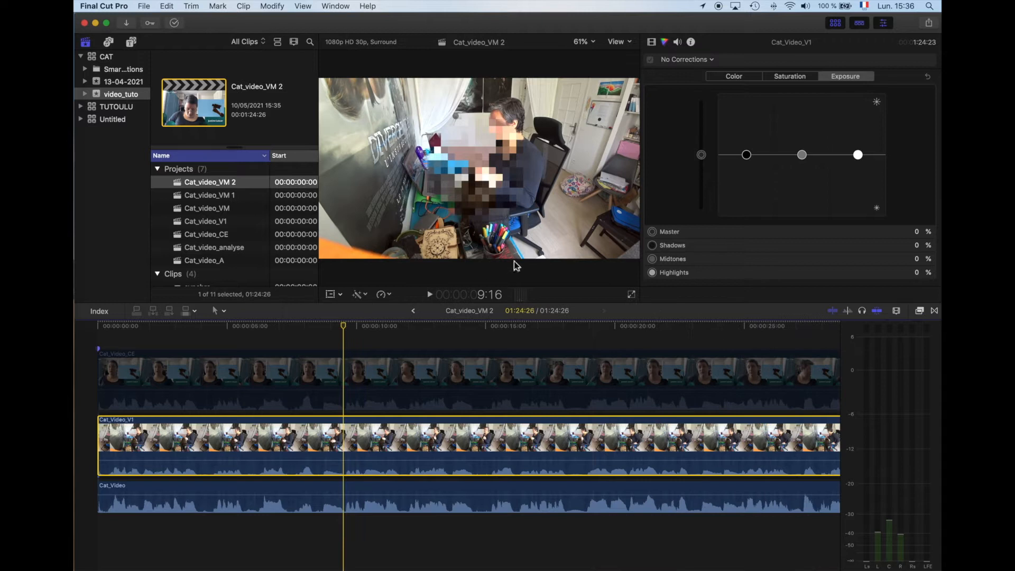
# Step: Show the Censuré effect's parameters and switch the effect off and on again to compare the image
pyautogui.click(652, 42)
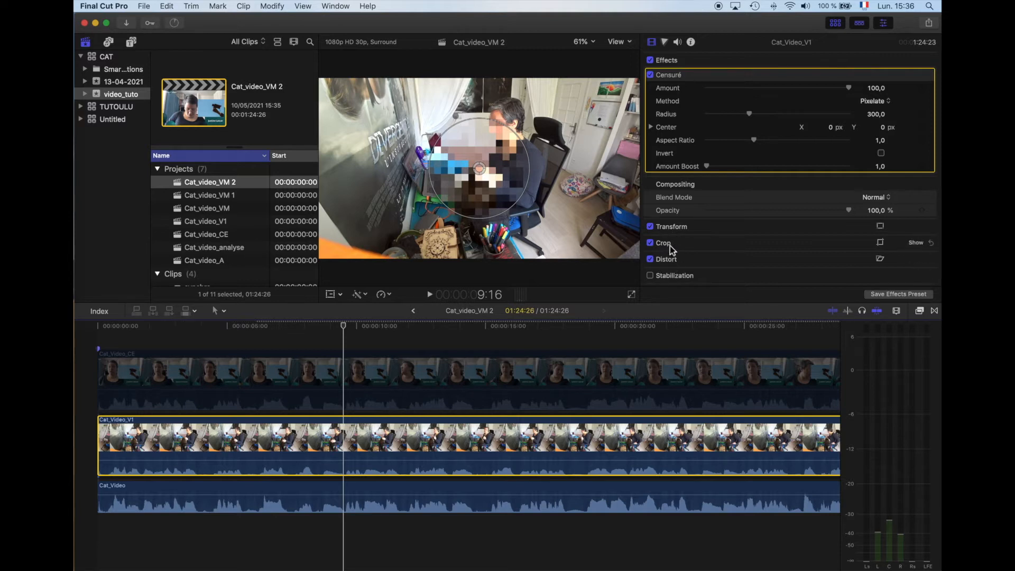
pyautogui.click(651, 76)
pyautogui.click(651, 75)
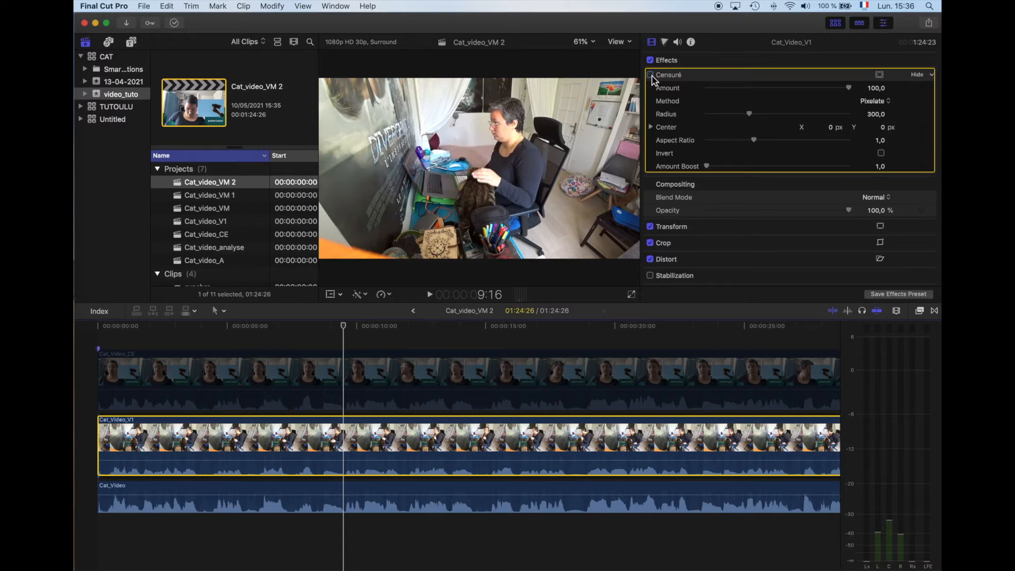
pyautogui.click(651, 75)
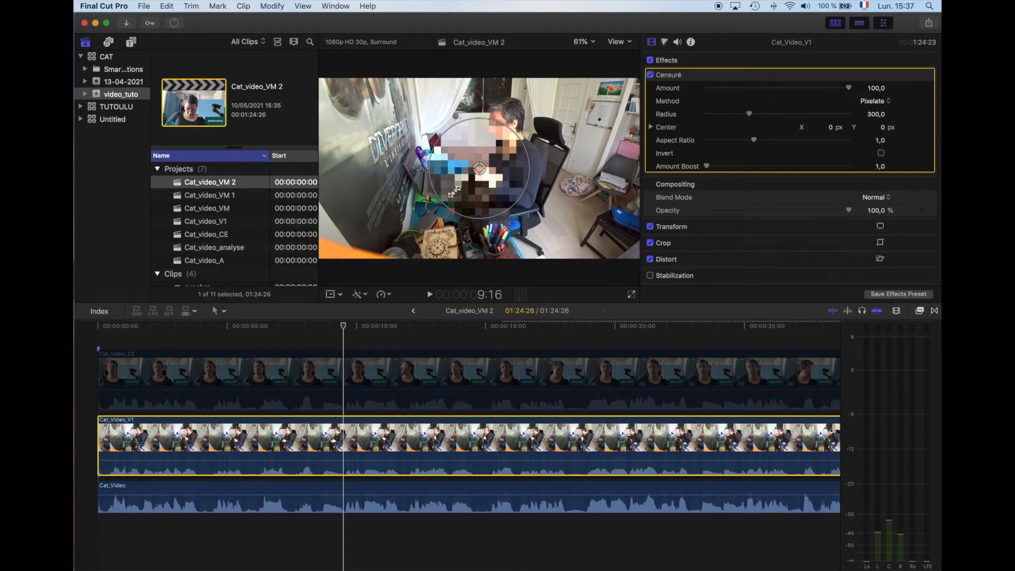
# Step: Move the censor circle over the person's face, with its center at X 0,15 and Y 0,26, and set its radius to 279,0
pyautogui.moveTo(478, 169); pyautogui.dragTo(530, 123)
pyautogui.moveTo(729, 113); pyautogui.dragTo(753, 122)
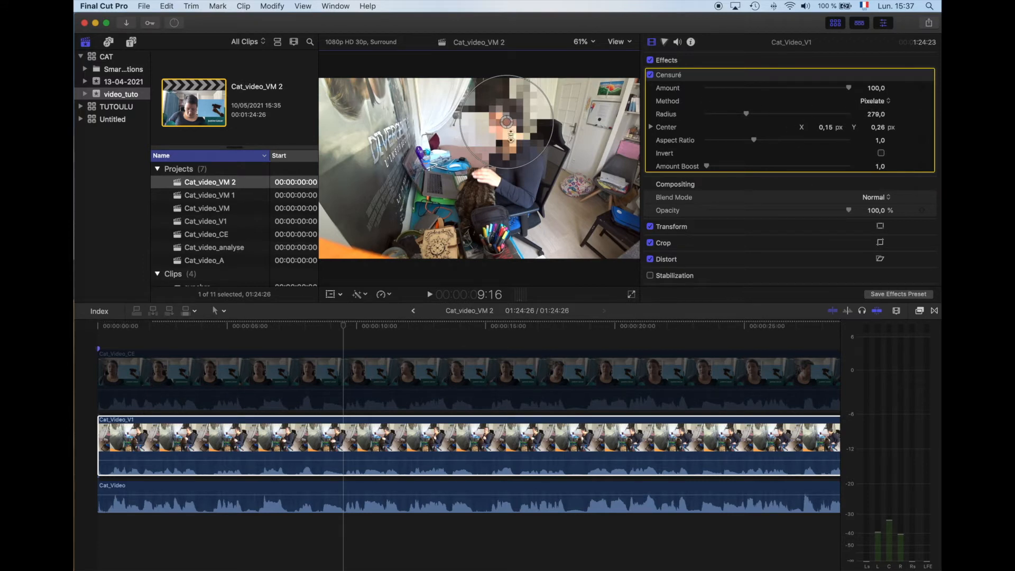
# Step: Try the Blur, Darken and Rectangle methods for the Censuré effect and settle on Blur
pyautogui.click(874, 104)
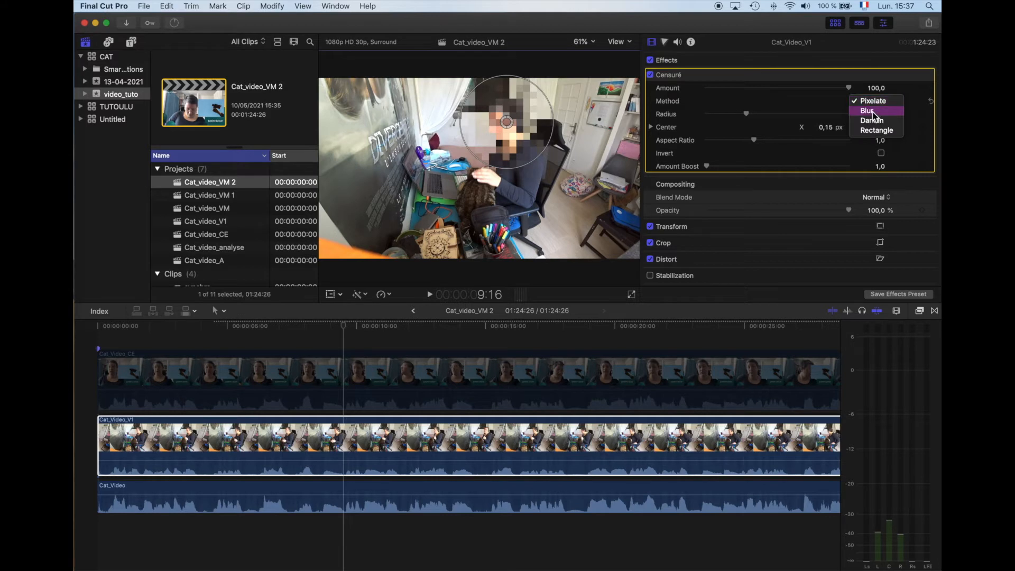
pyautogui.click(874, 115)
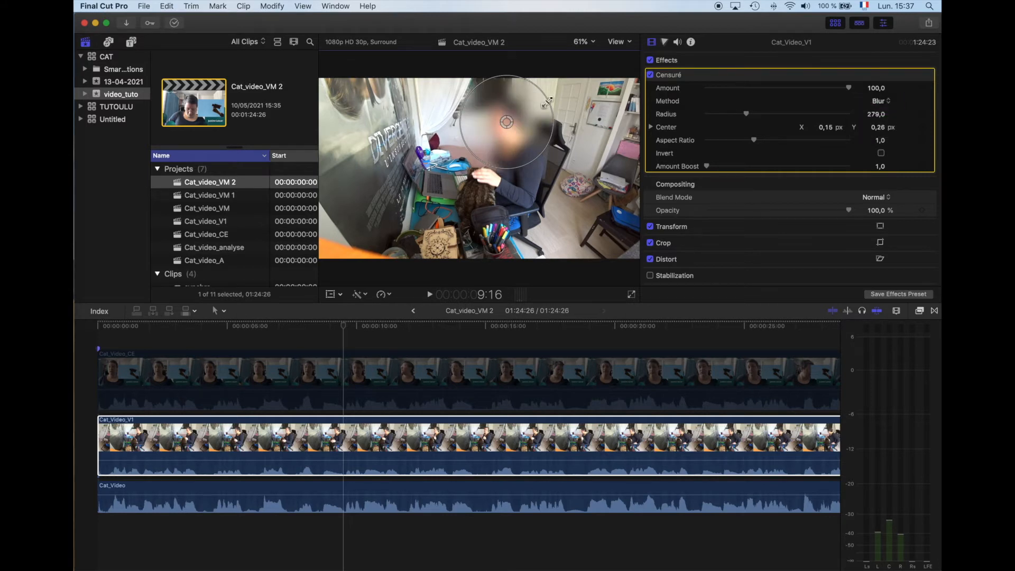
pyautogui.click(892, 102)
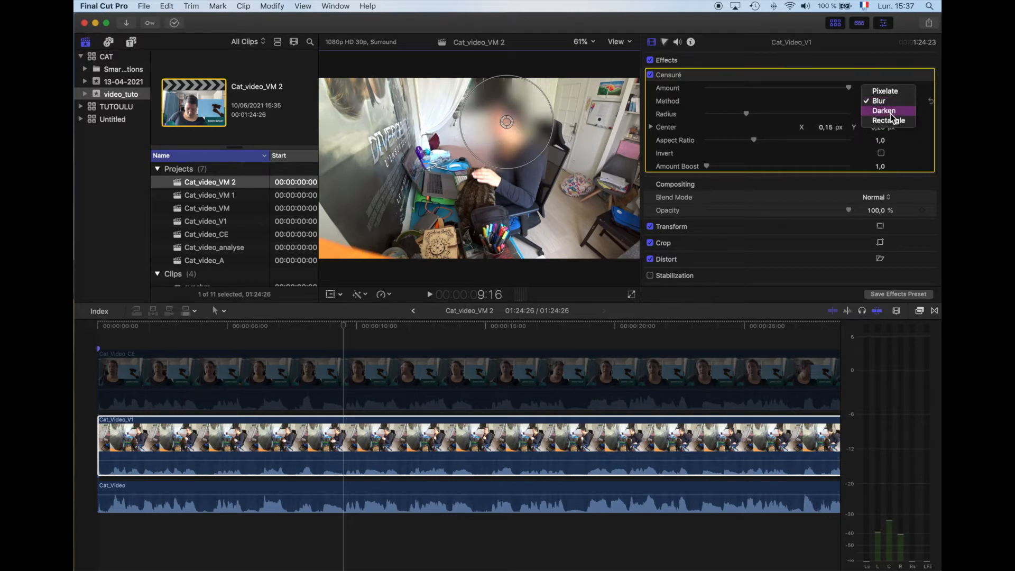
pyautogui.click(893, 113)
pyautogui.click(884, 103)
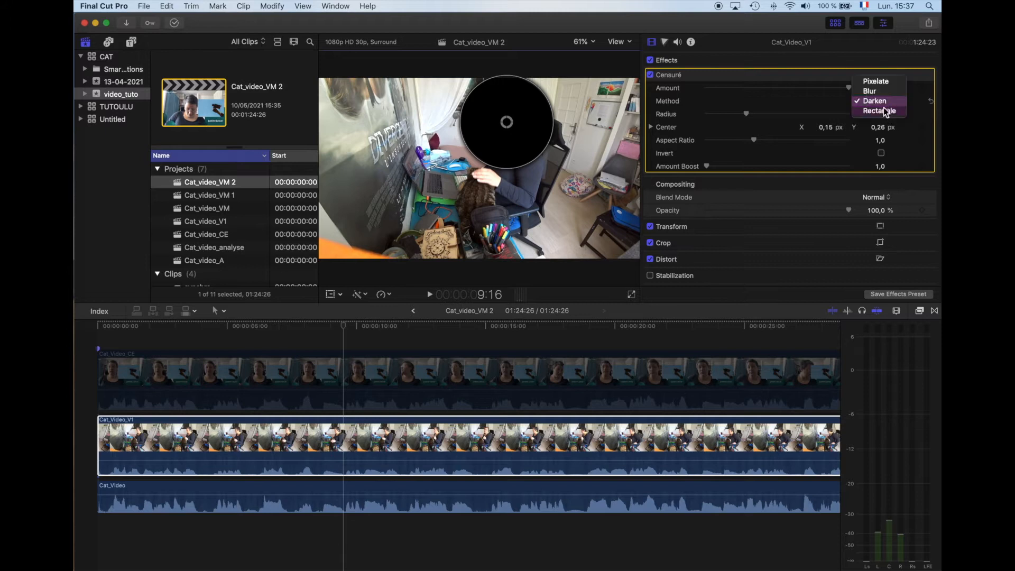
pyautogui.click(883, 111)
pyautogui.click(881, 102)
pyautogui.click(872, 81)
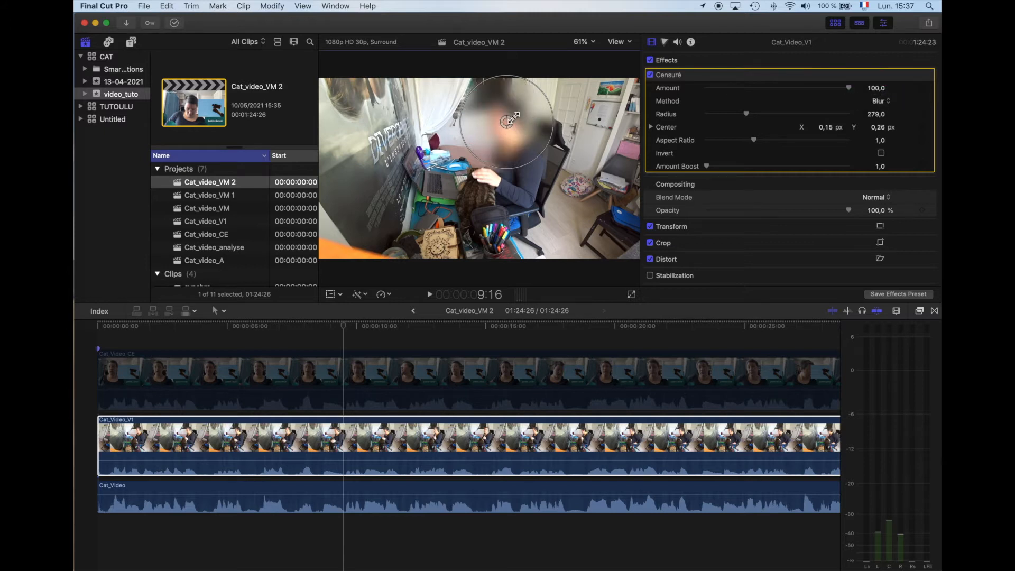
# Step: Shrink the blur circle around the face to a radius of 176,5 and set its aspect ratio to 1,84
pyautogui.moveTo(707, 166)
pyautogui.mouseDown()
pyautogui.moveTo(799, 166)
pyautogui.moveTo(707, 169)
pyautogui.mouseUp()
pyautogui.moveTo(535, 89); pyautogui.dragTo(524, 100)
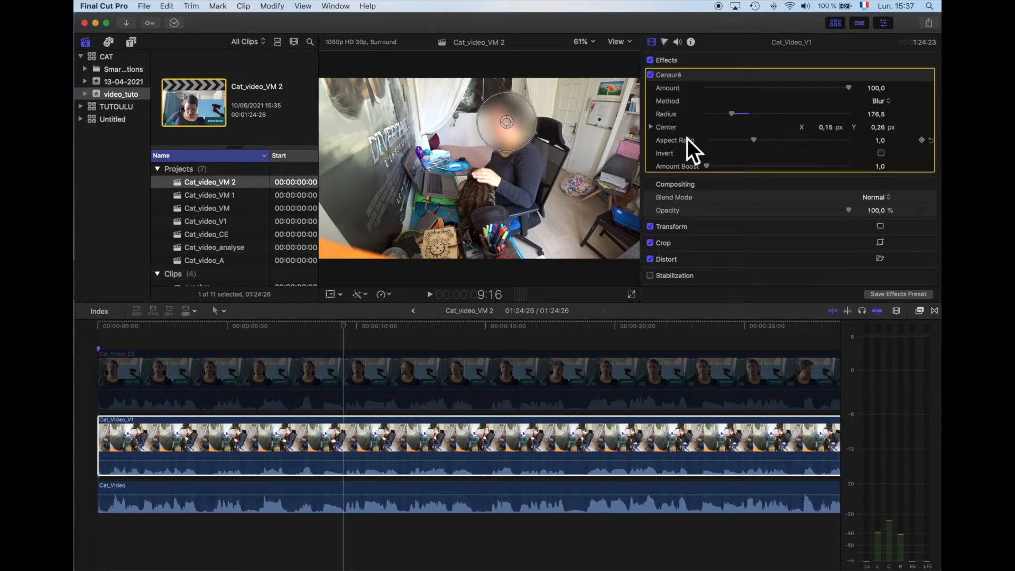
pyautogui.moveTo(755, 141); pyautogui.dragTo(835, 144)
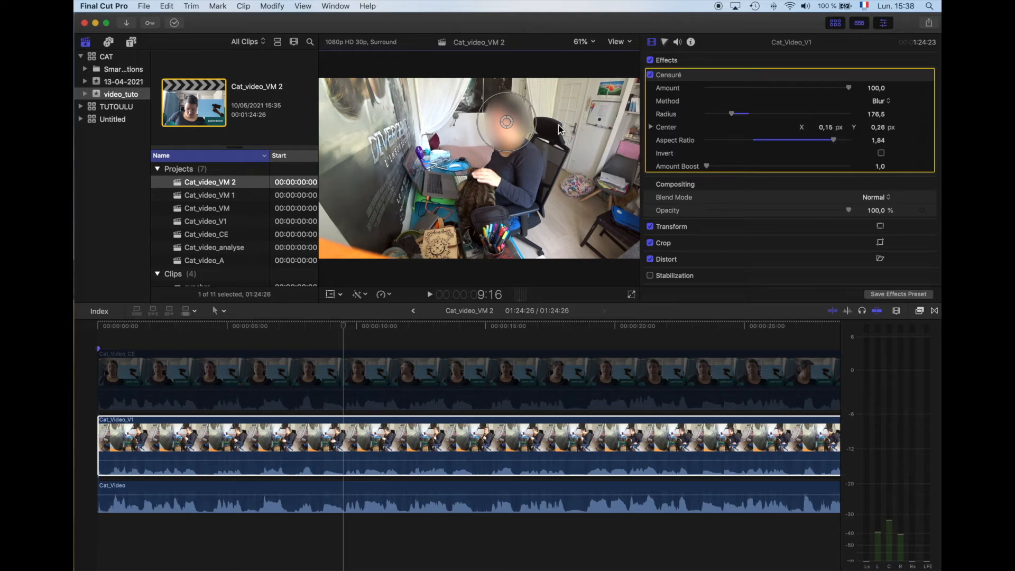
# Step: Move the playhead to 17:04 and show the video animation of the Cat_Video_V1 clip
pyautogui.moveTo(344, 323); pyautogui.dragTo(544, 319)
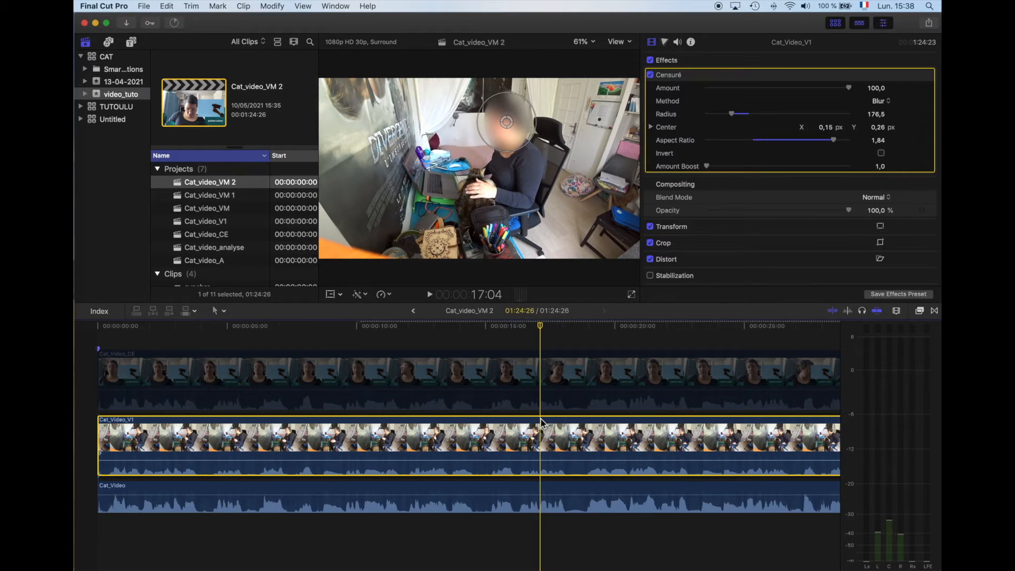
pyautogui.rightClick(544, 451)
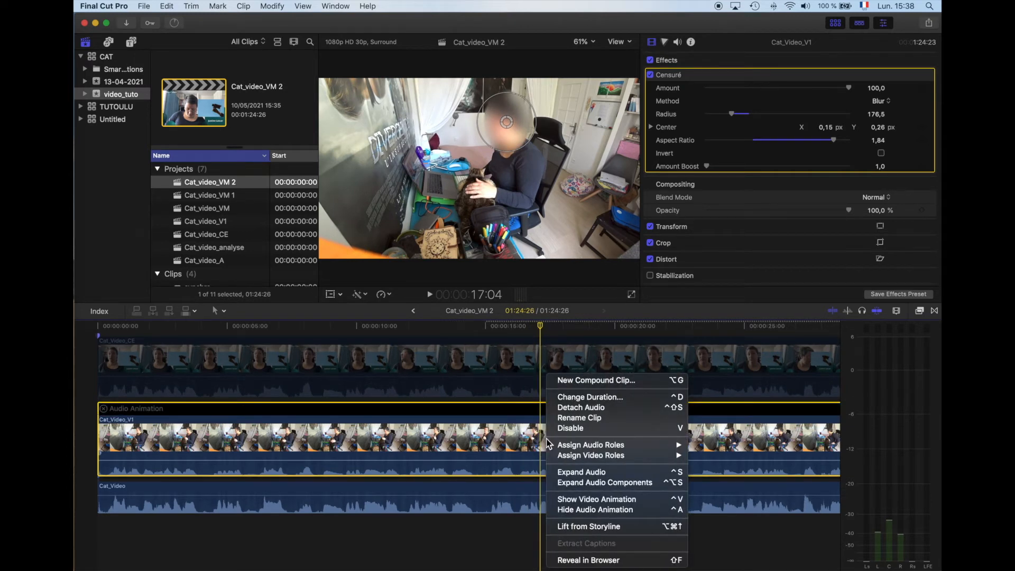
pyautogui.click(576, 501)
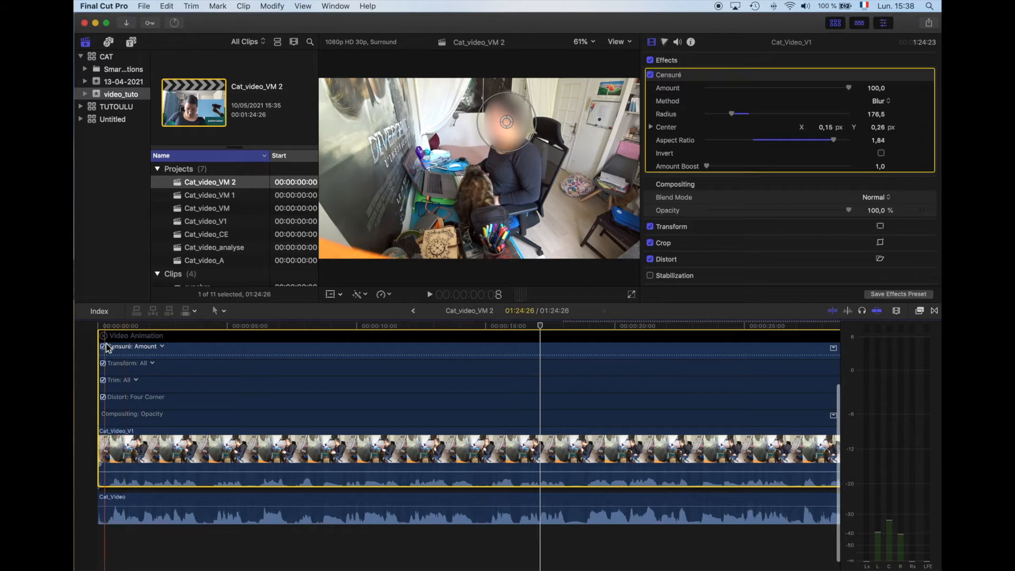
# Step: Display all Censuré parameters in the clip's video animation and add a keyframe for them at 16:27
pyautogui.click(160, 347)
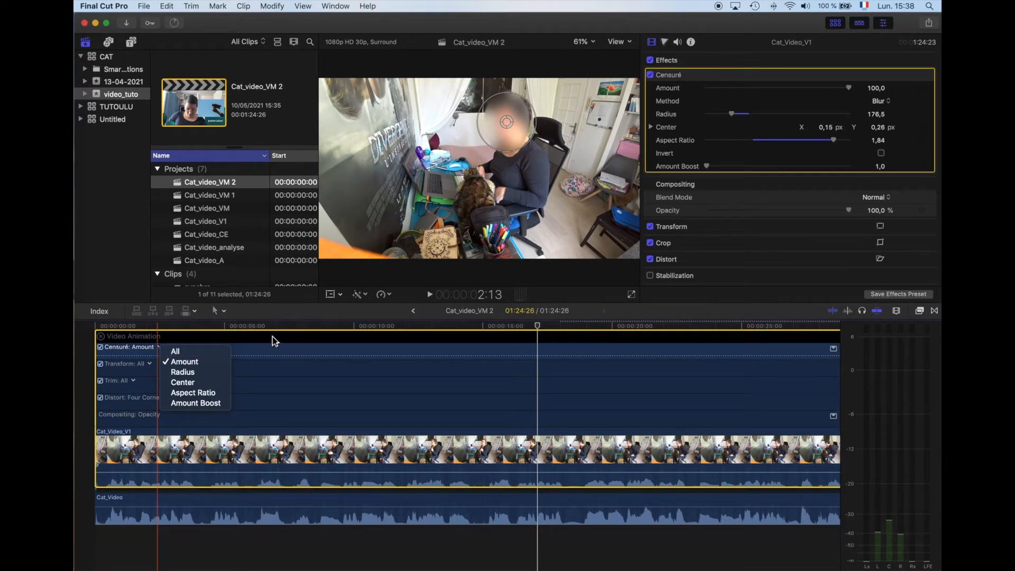
pyautogui.click(176, 353)
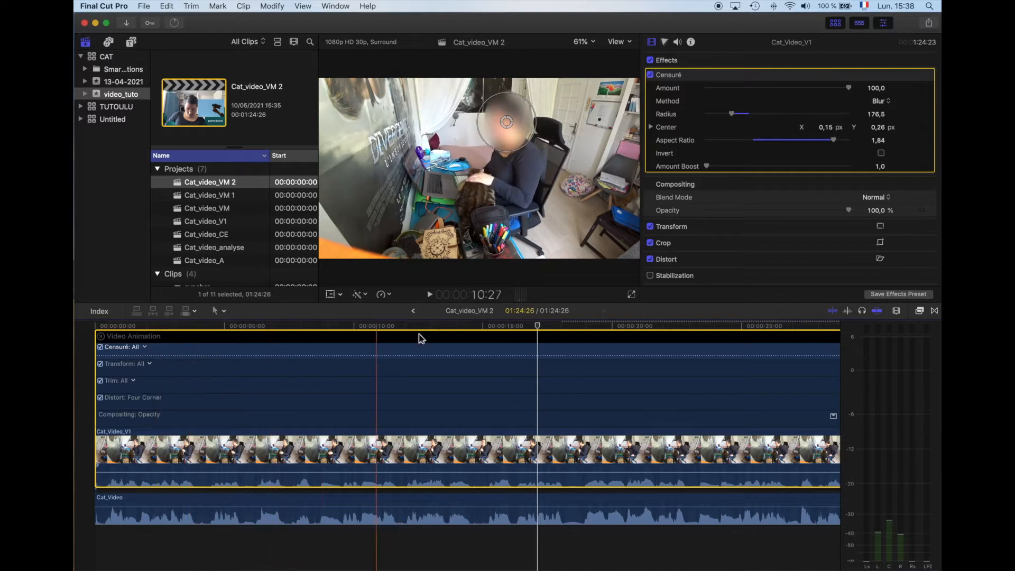
pyautogui.moveTo(537, 327); pyautogui.dragTo(535, 332)
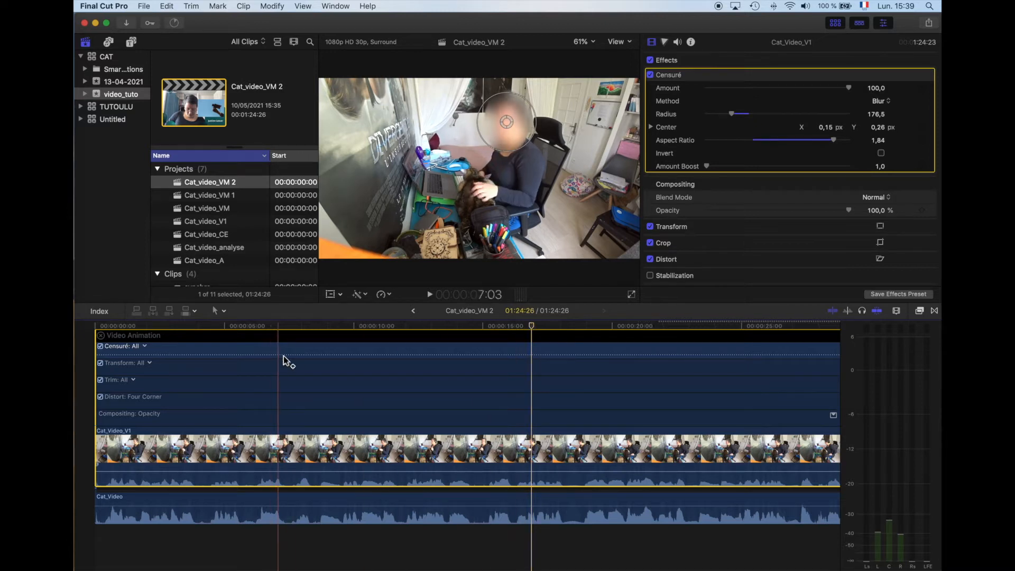
pyautogui.keyDown('alt'); pyautogui.click(536, 358); pyautogui.keyUp('alt')
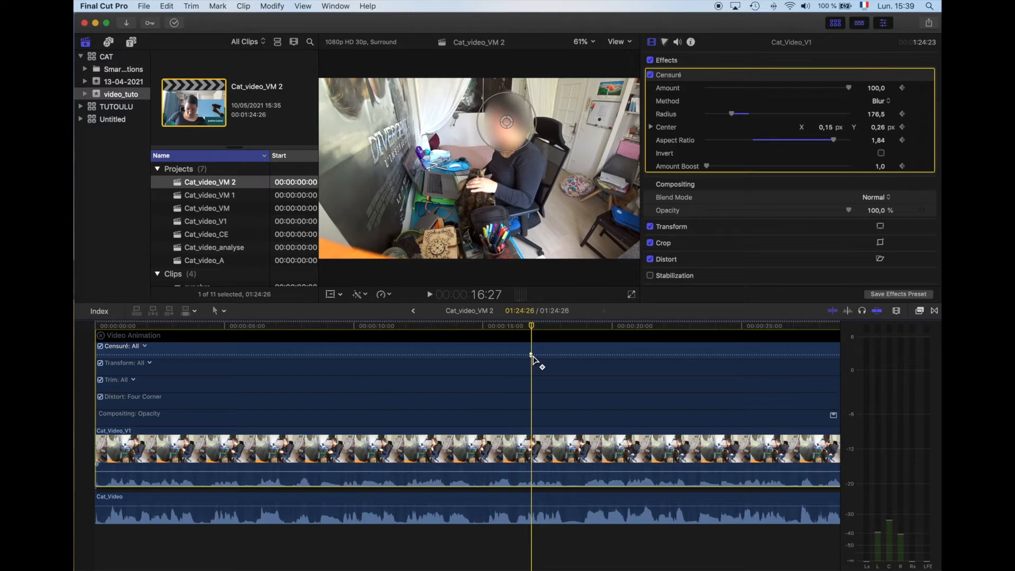
# Step: Play on to where the head moves, add a second keyframe, and recenter the blur on the face at 20:05 with X 0,11 and Y 0,25
pyautogui.press('space')
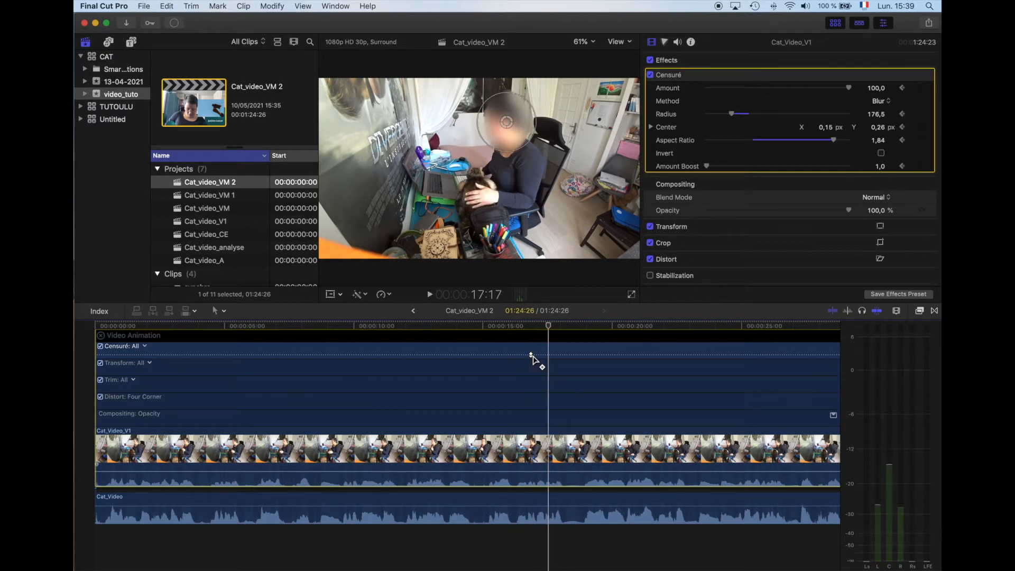
pyautogui.press('space')
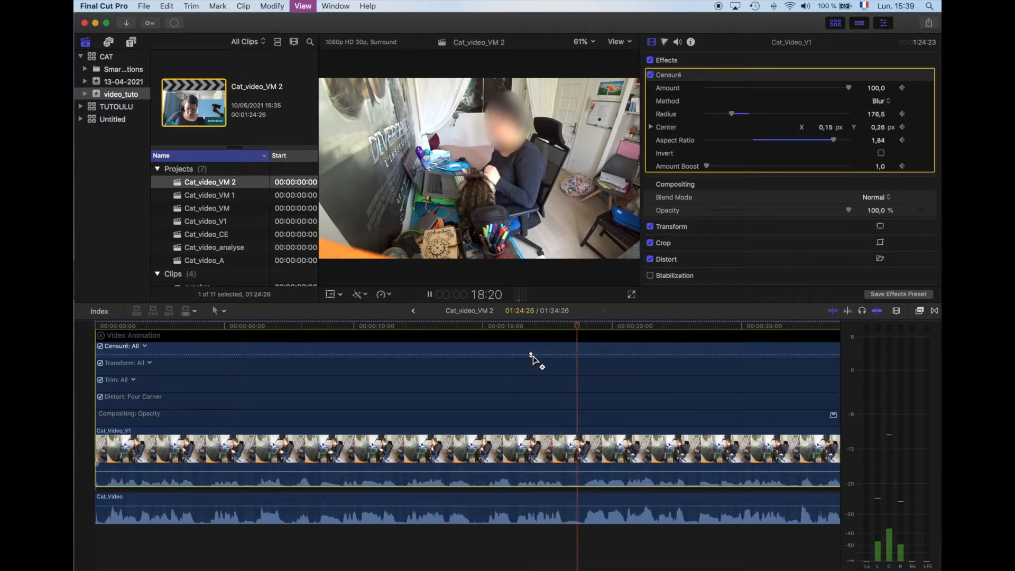
pyautogui.press('XF86AudioLowerVolume')
pyautogui.press('space')
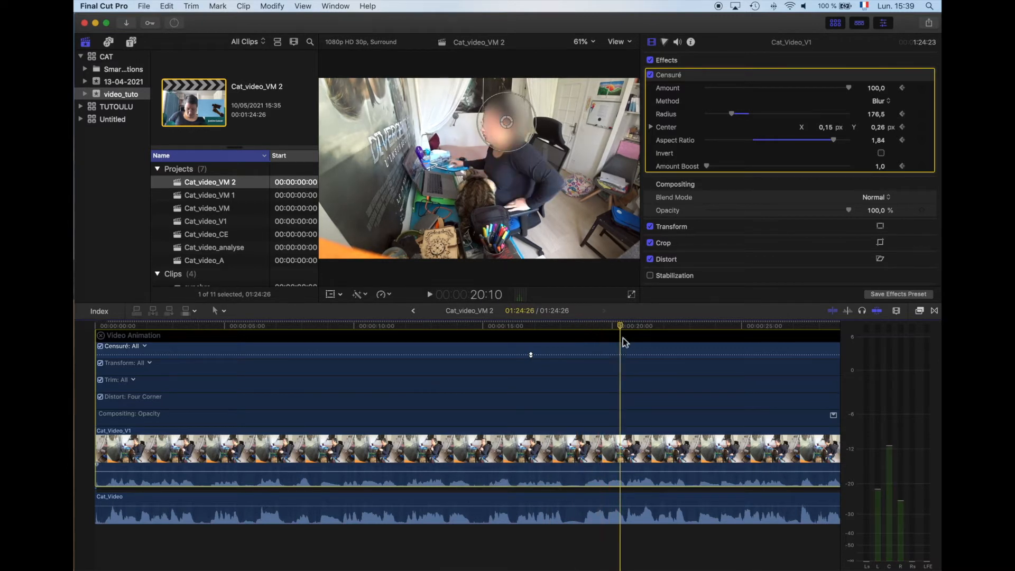
pyautogui.moveTo(623, 337); pyautogui.dragTo(607, 331)
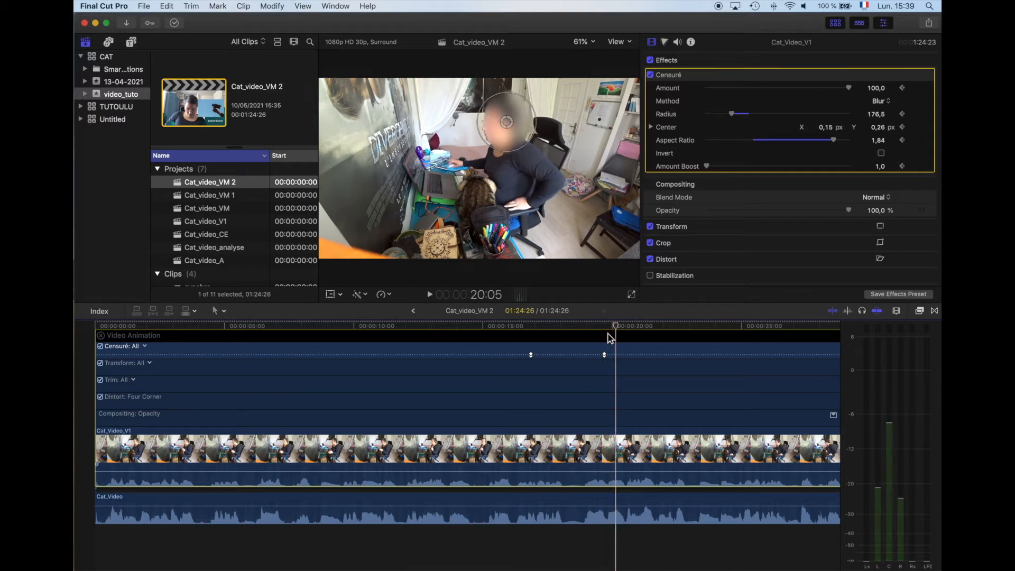
pyautogui.moveTo(507, 126); pyautogui.dragTo(501, 128)
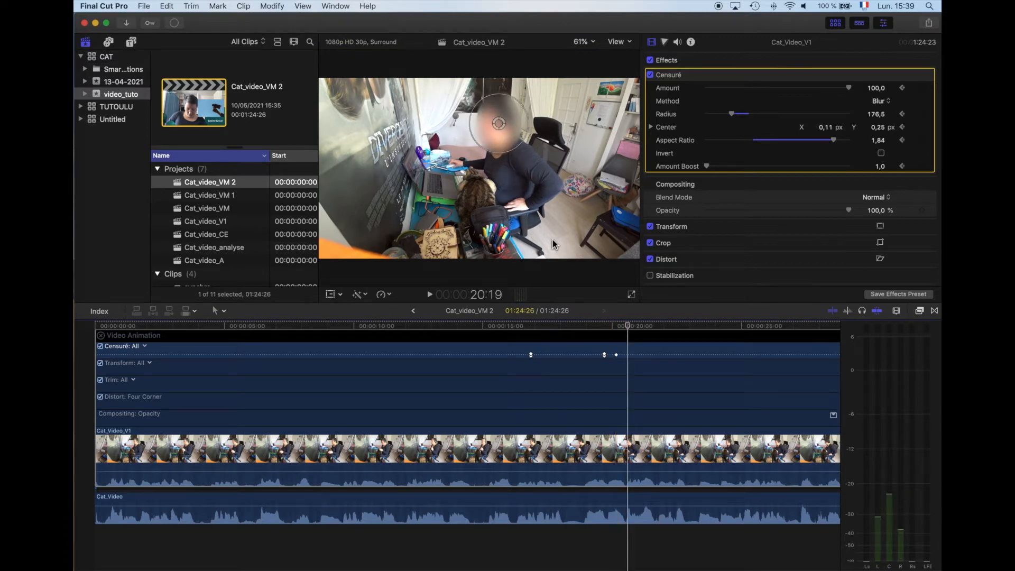
# Step: Advance the playhead to 24:27, where the head moves, and add a keyframe for all Censuré parameters just after it
pyautogui.press('Right')
pyautogui.press('Right')
pyautogui.press('Right')
pyautogui.press('Right')
pyautogui.press('Right')
pyautogui.press('Right')
pyautogui.press('Right')
pyautogui.press('Right')
pyautogui.press('Right')
pyautogui.press('Right')
pyautogui.press('Right')
pyautogui.press('Right')
pyautogui.press('Right')
pyautogui.press('Right')
pyautogui.press('Right')
pyautogui.press('Right')
pyautogui.press('Right')
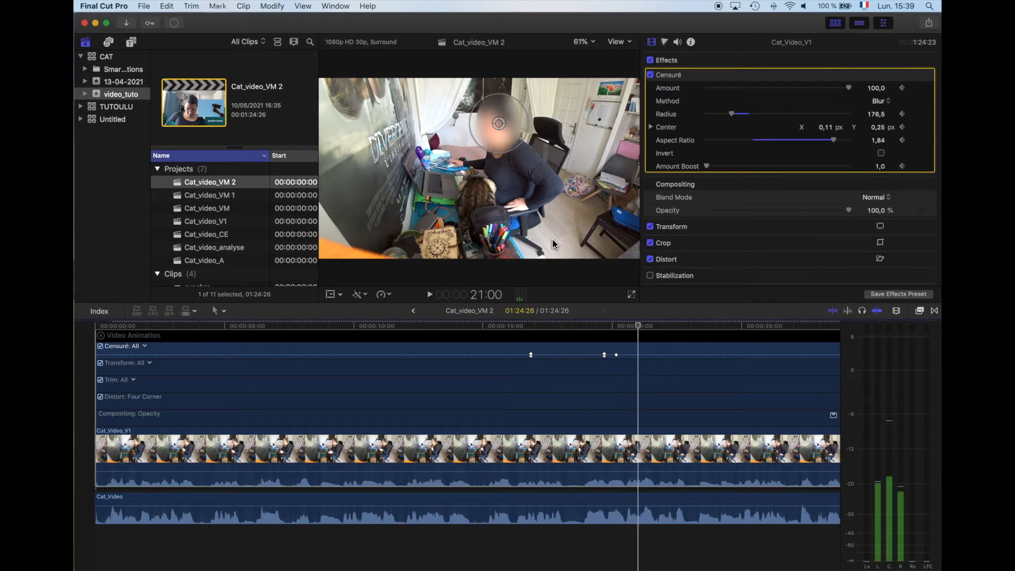
pyautogui.press('Right')
pyautogui.press('Right')
pyautogui.press('Right')
pyautogui.press('Right')
pyautogui.press('Right')
pyautogui.press('Right')
pyautogui.press('Right')
pyautogui.press('Right')
pyautogui.press('Right')
pyautogui.press('Right')
pyautogui.press('Right')
pyautogui.press('Right')
pyautogui.press('Right')
pyautogui.press('Right')
pyautogui.press('Right')
pyautogui.press('Right')
pyautogui.press('Right')
pyautogui.press('Right')
pyautogui.press('Right')
pyautogui.press('Right')
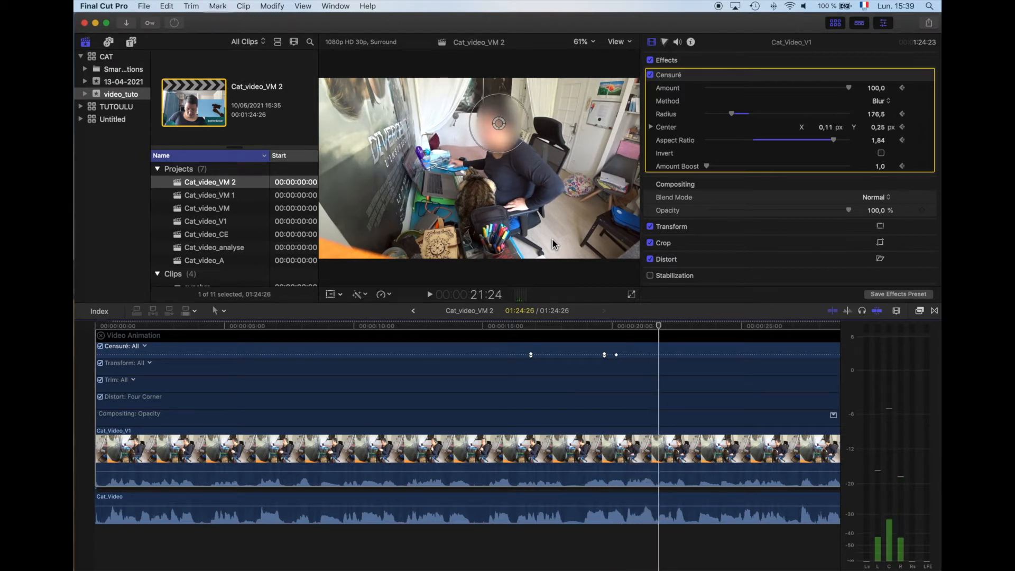
pyautogui.press('Right')
pyautogui.press('Right')
pyautogui.press('Right')
pyautogui.press('Right')
pyautogui.press('Right')
pyautogui.press('Right')
pyautogui.press('Right')
pyautogui.press('Right')
pyautogui.press('Right')
pyautogui.press('Right')
pyautogui.press('Right')
pyautogui.press('Right')
pyautogui.press('Right')
pyautogui.press('Right')
pyautogui.press('Right')
pyautogui.press('Right')
pyautogui.press('Right')
pyautogui.press('Right')
pyautogui.press('Right')
pyautogui.press('Right')
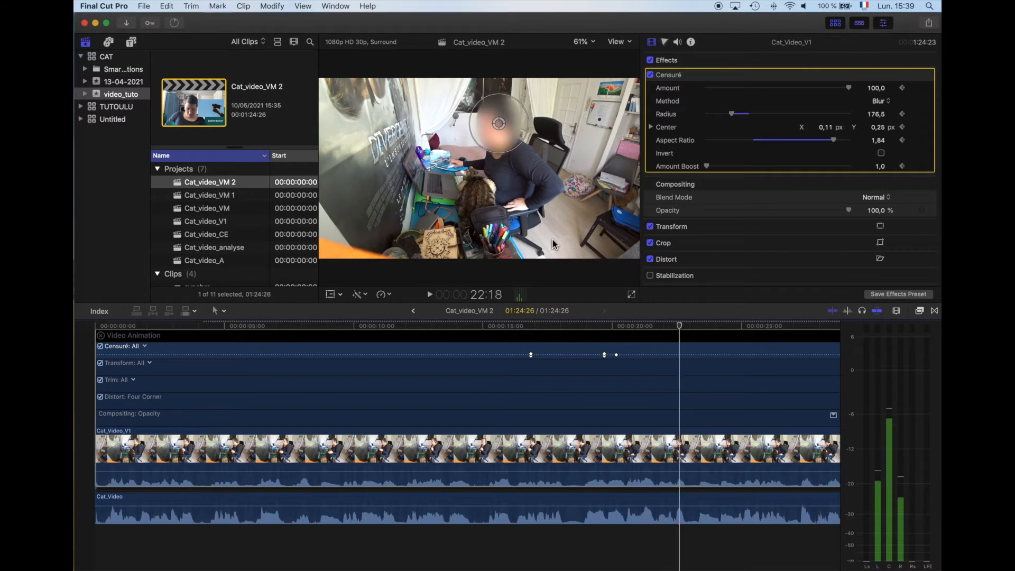
pyautogui.press('Right')
pyautogui.press('Right')
pyautogui.press('Right')
pyautogui.press('Right')
pyautogui.press('Right')
pyautogui.press('Right')
pyautogui.press('Right')
pyautogui.press('Right')
pyautogui.press('Right')
pyautogui.press('Right')
pyautogui.press('Right')
pyautogui.press('Right')
pyautogui.press('Right')
pyautogui.press('Right')
pyautogui.press('Right')
pyautogui.press('Right')
pyautogui.press('Right')
pyautogui.press('Right')
pyautogui.press('Right')
pyautogui.press('Right')
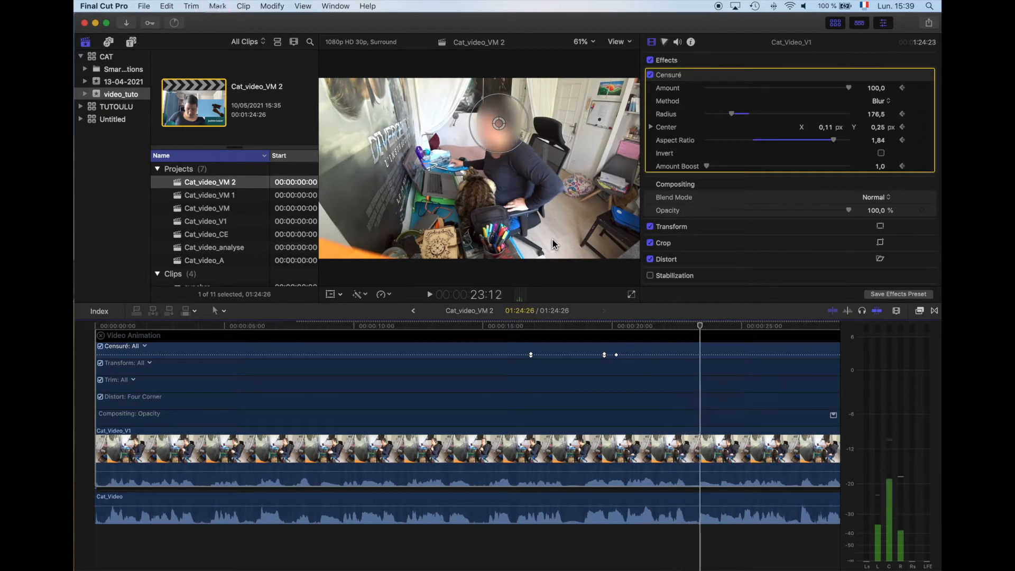
pyautogui.press('Right')
pyautogui.press('Right')
pyautogui.press('Right')
pyautogui.press('Right')
pyautogui.press('Right')
pyautogui.press('Right')
pyautogui.press('Right')
pyautogui.press('Right')
pyautogui.press('Right')
pyautogui.press('Right')
pyautogui.press('Right')
pyautogui.press('Right')
pyautogui.press('Right')
pyautogui.press('Right')
pyautogui.press('Right')
pyautogui.press('Right')
pyautogui.press('Right')
pyautogui.press('Right')
pyautogui.press('Right')
pyautogui.press('Right')
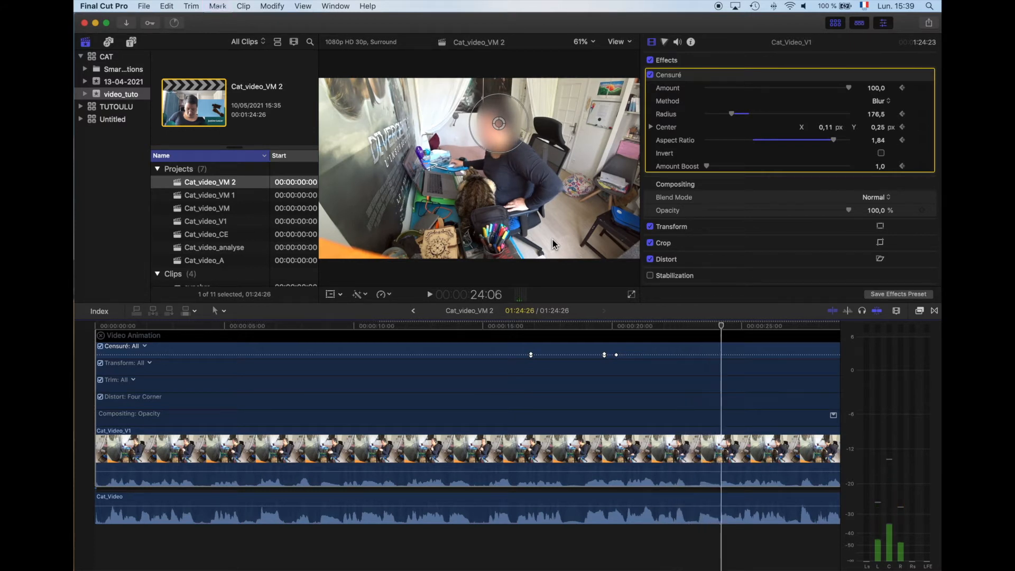
pyautogui.press('Right')
pyautogui.press('Right')
pyautogui.press('Right')
pyautogui.press('Right')
pyautogui.press('Right')
pyautogui.press('Right')
pyautogui.press('Right')
pyautogui.press('Right')
pyautogui.press('Right')
pyautogui.press('Right')
pyautogui.press('Right')
pyautogui.press('Right')
pyautogui.press('Right')
pyautogui.press('Right')
pyautogui.press('Right')
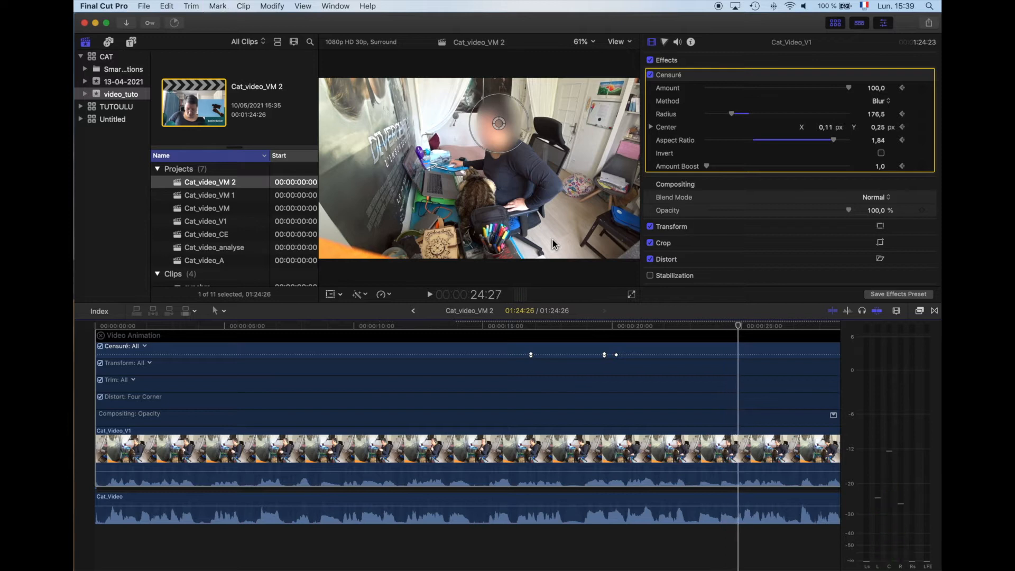
pyautogui.hscroll(5, 709, 403)
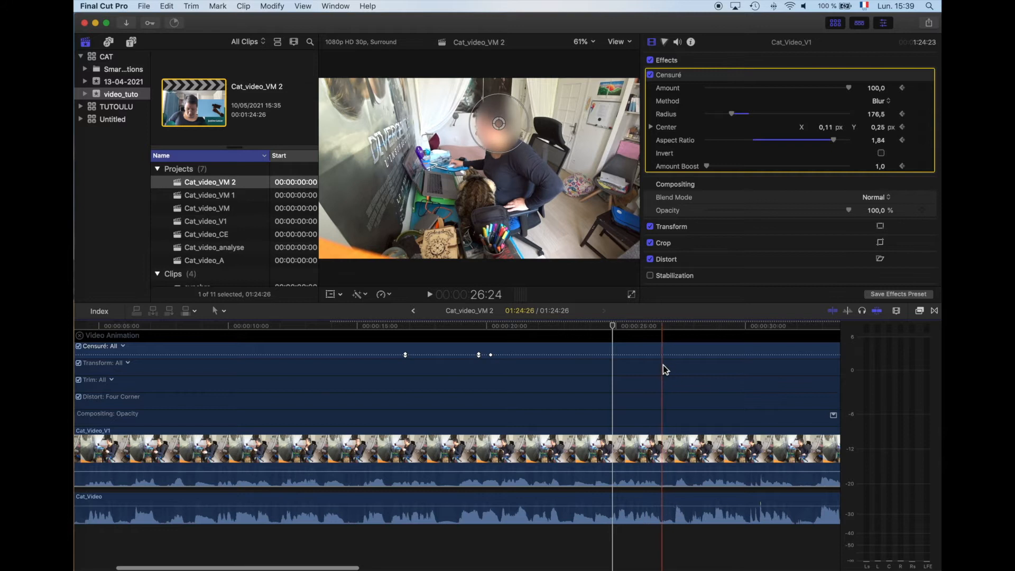
pyautogui.keyDown('alt'); pyautogui.click(618, 355); pyautogui.keyUp('alt')
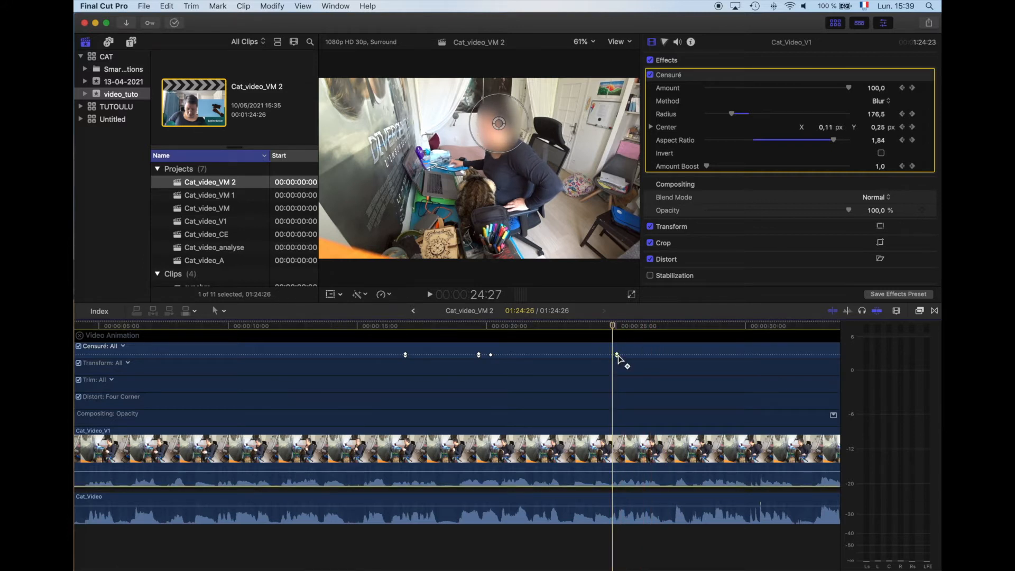
# Step: Recenter the blur on the face at 25:12 with X 0,07 and Y 0,22
pyautogui.press('space')
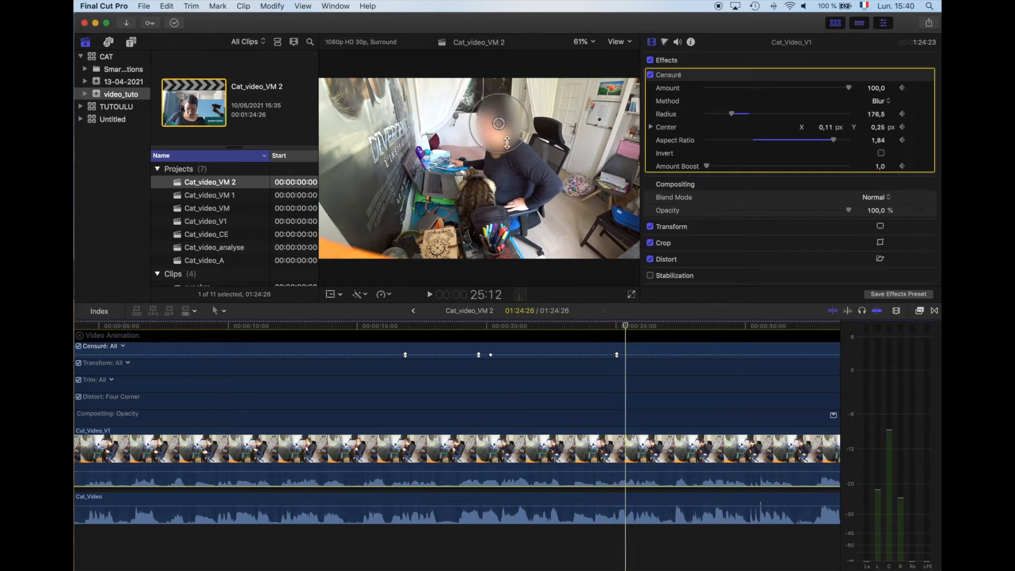
pyautogui.moveTo(503, 126); pyautogui.dragTo(497, 128)
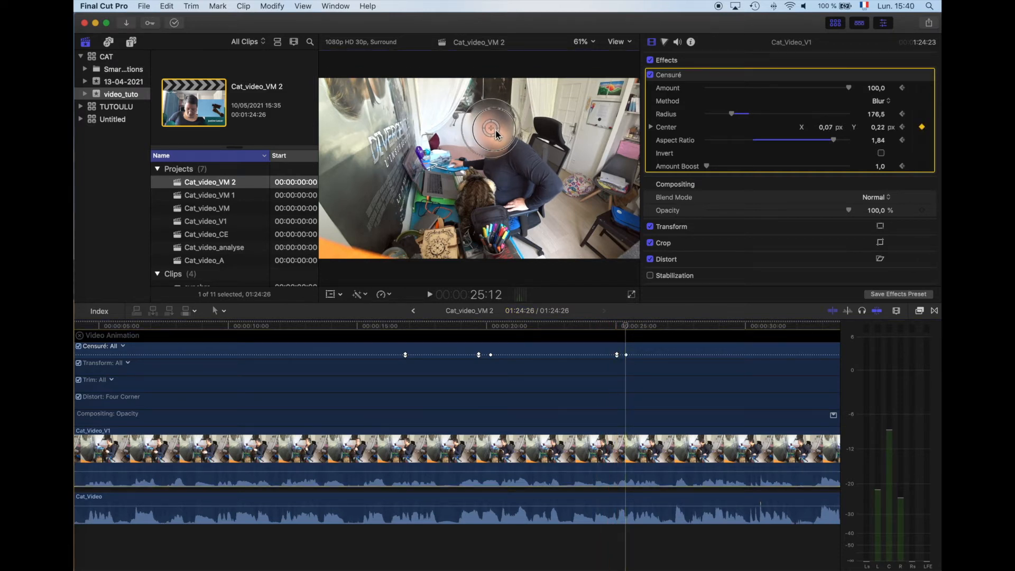
pyautogui.press('space')
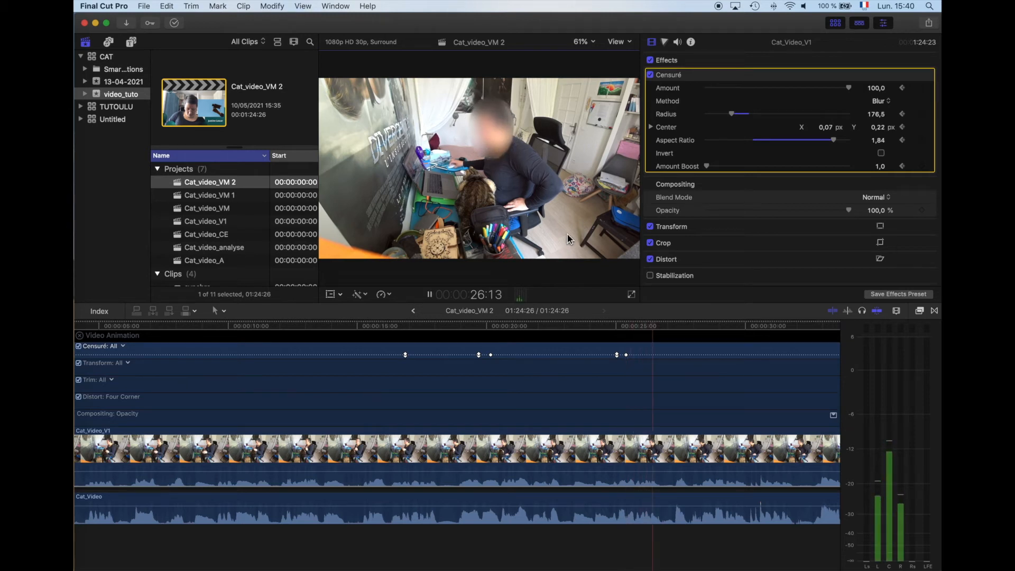
# Step: Stop at 28:12, add a keyframe for all Censuré parameters, and recenter the blur on the face with X 0,13 and Y 0,23
pyautogui.press('space')
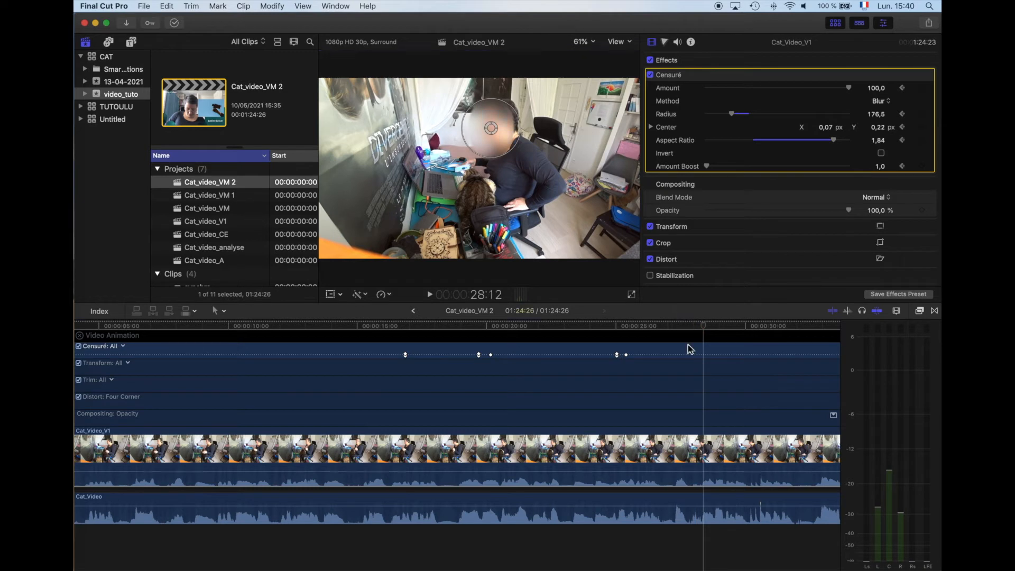
pyautogui.keyDown('alt'); pyautogui.click(706, 355); pyautogui.keyUp('alt')
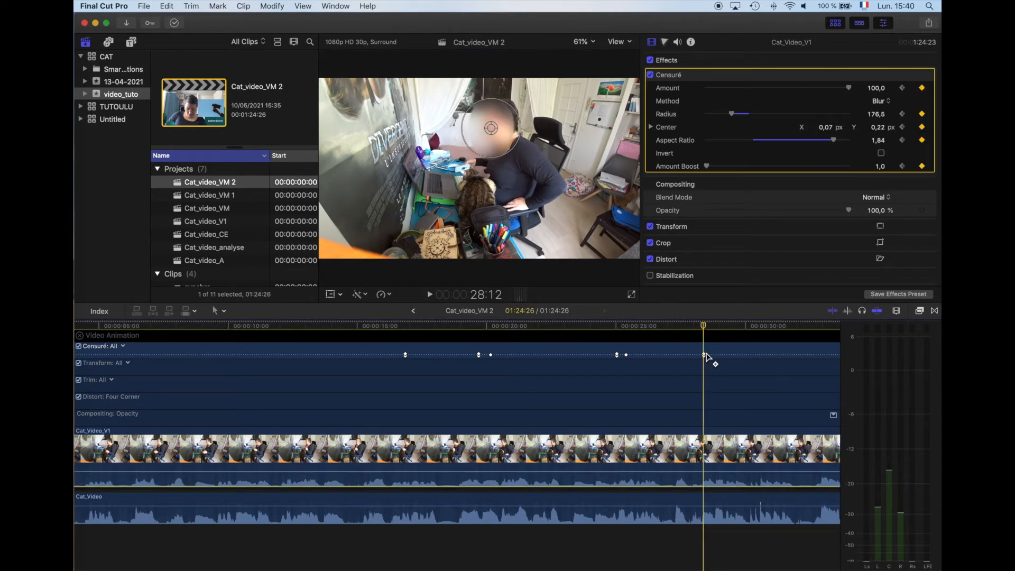
pyautogui.moveTo(497, 126); pyautogui.dragTo(507, 125)
# Step: Play on to 29:28, add a keyframe for all Censuré parameters, and recenter the blur on the face just after it with X 0,1 and Y 0,23
pyautogui.press('space')
pyautogui.press('space')
pyautogui.press('space')
pyautogui.press('space')
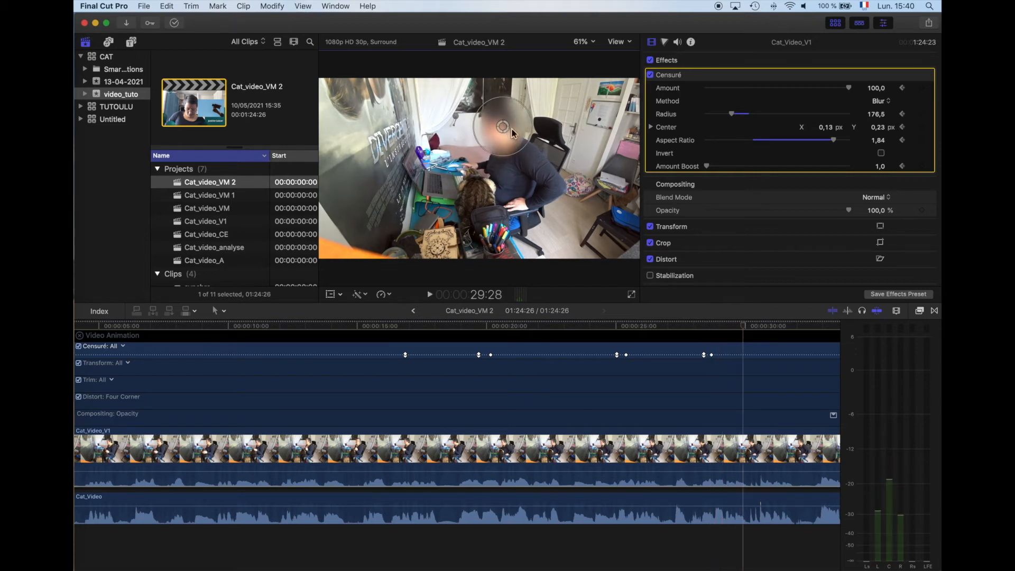
pyautogui.keyDown('alt'); pyautogui.click(743, 355); pyautogui.keyUp('alt')
pyautogui.keyDown('alt'); pyautogui.click(754, 355); pyautogui.keyUp('alt')
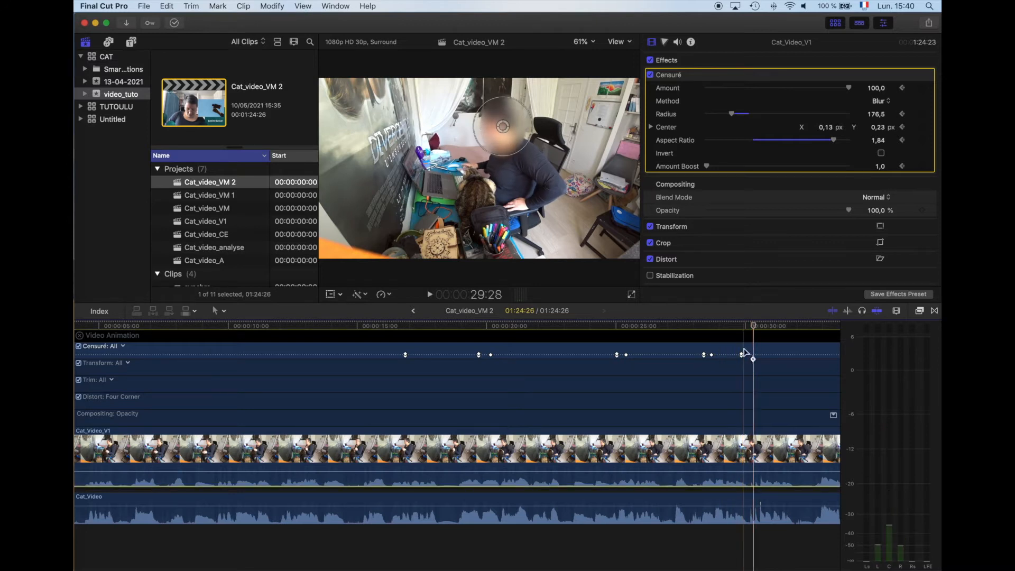
pyautogui.moveTo(501, 132); pyautogui.dragTo(498, 133)
# Step: Play on past 32:27 and keyframe the blur's center on the face where the head moves, keeping X 0,1 and Y 0,23
pyautogui.press('space')
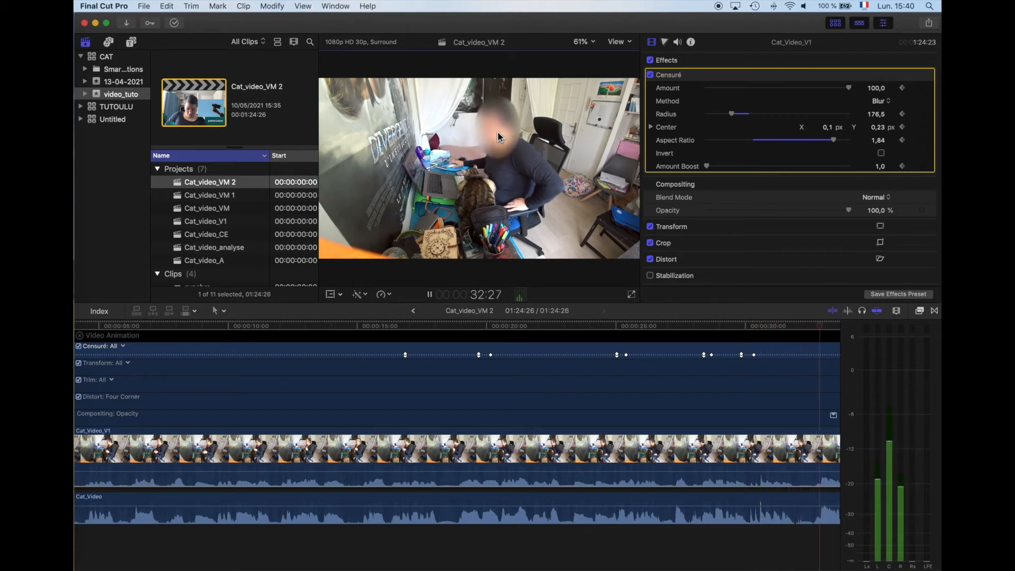
pyautogui.press('space')
pyautogui.moveTo(497, 131); pyautogui.dragTo(496, 131)
pyautogui.press('space')
pyautogui.press('space')
pyautogui.press('space')
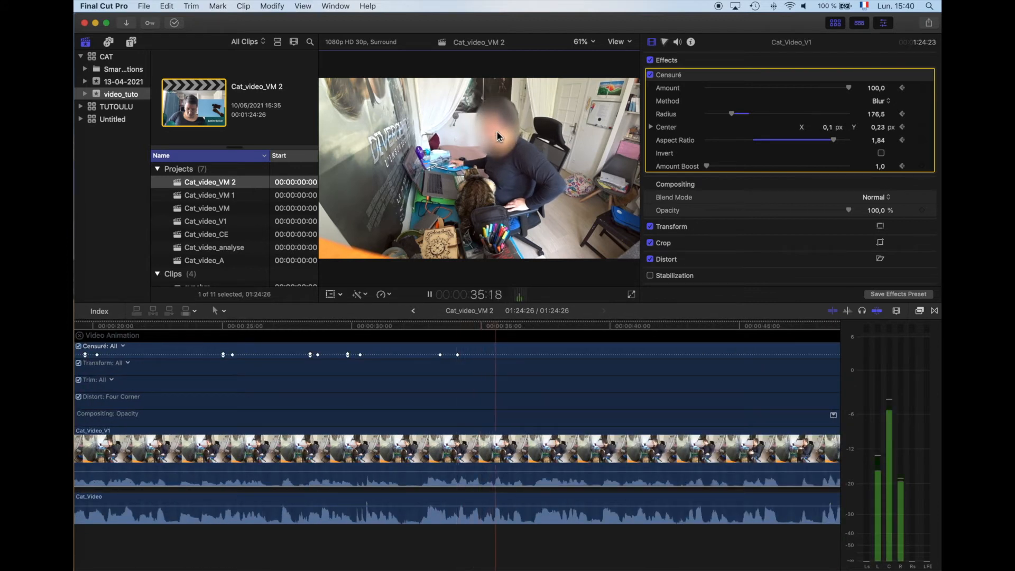
# Step: Play on to 45:00, stopping to recenter the blur wherever the head moves, first to X 0,15, Y 0,24 and finally to X 0,19, Y 0,24
pyautogui.press('space')
pyautogui.moveTo(498, 132); pyautogui.dragTo(505, 130)
pyautogui.press('space')
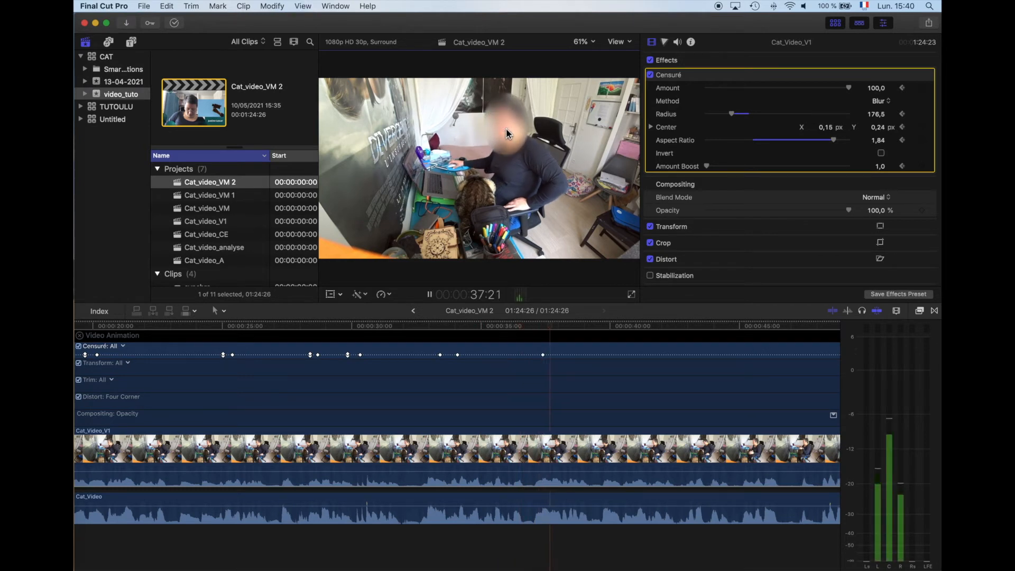
pyautogui.press('space')
pyautogui.moveTo(506, 128); pyautogui.dragTo(498, 129)
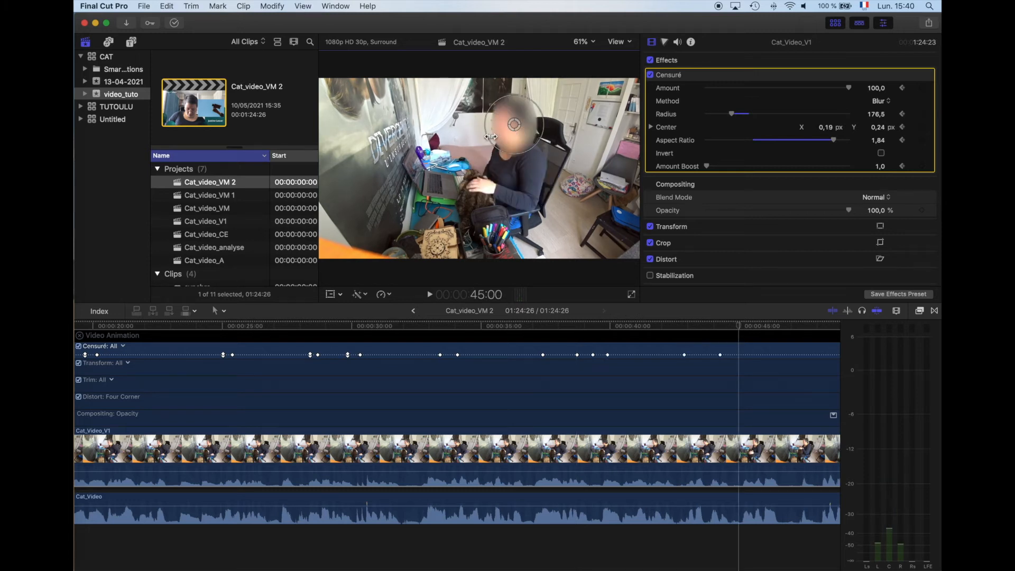
# Step: Enlarge the blur to a radius of 280,1 at 45:00 and shrink it to 115,6 a few seconds further on, before 48:17
pyautogui.moveTo(485, 140); pyautogui.dragTo(474, 145)
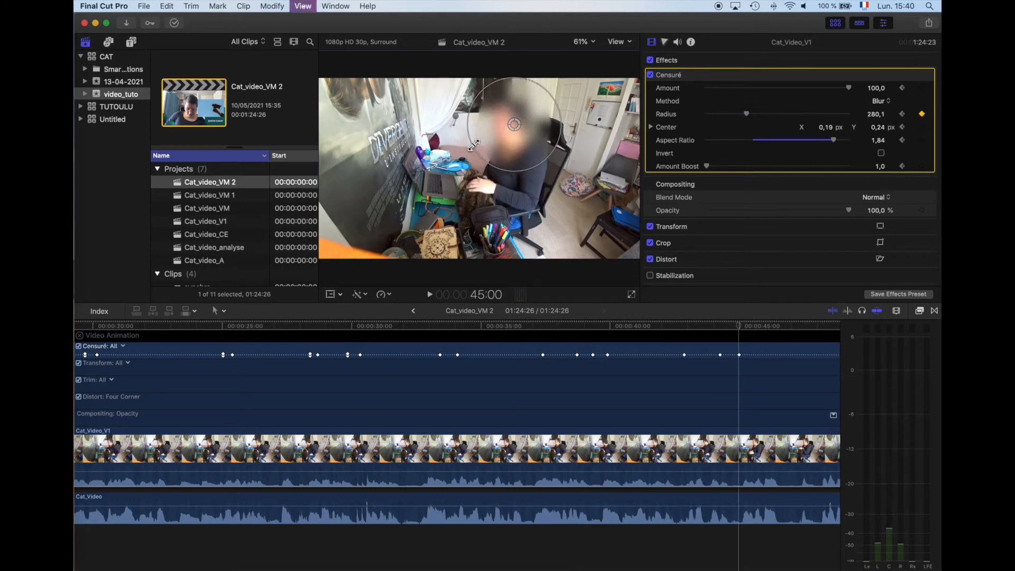
pyautogui.press('space')
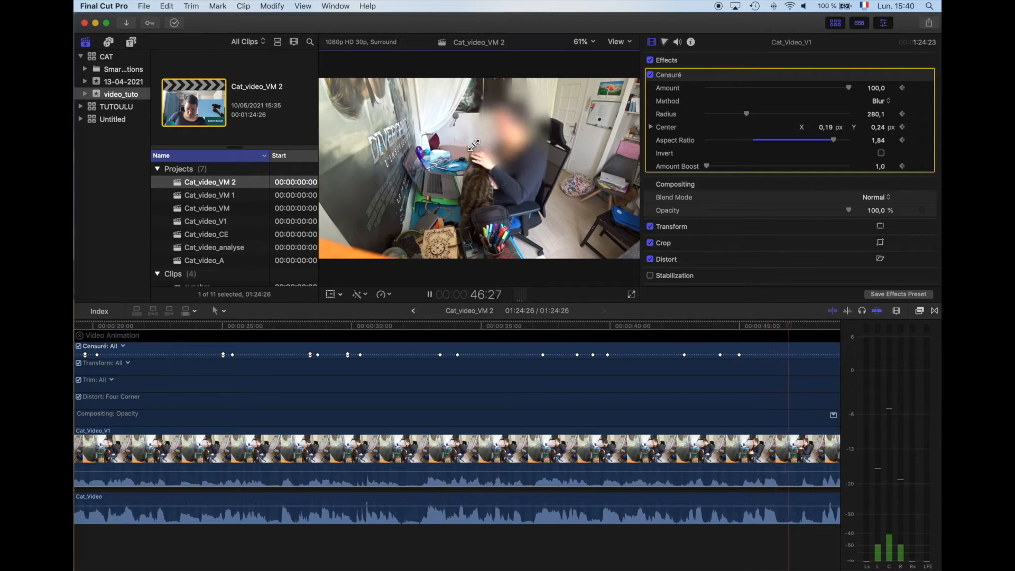
pyautogui.press('space')
pyautogui.moveTo(473, 145); pyautogui.dragTo(499, 136)
pyautogui.press('space')
# Step: Play on from 48:17, stopping where the head moves to enlarge the blur to a radius of 241,8 and recenter it on the face
pyautogui.press('space')
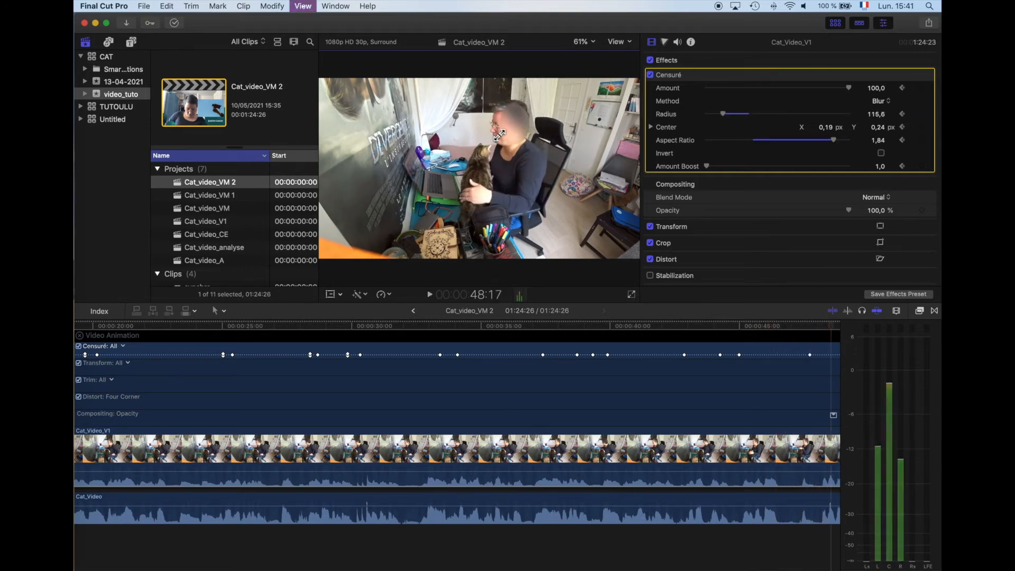
pyautogui.moveTo(499, 135)
pyautogui.mouseDown()
pyautogui.moveTo(489, 134)
pyautogui.moveTo(512, 125)
pyautogui.mouseUp()
# Step: Go back to about 46 seconds, add a Censuré keyframe, and recenter the blur on the face at 46:22 with X 0,16 and Y 0,24
pyautogui.press('space')
pyautogui.press('space')
pyautogui.press('space')
pyautogui.press('space')
pyautogui.press('space')
pyautogui.press('space')
pyautogui.press('space')
pyautogui.moveTo(182, 325); pyautogui.dragTo(375, 334)
pyautogui.keyDown('alt'); pyautogui.click(376, 354); pyautogui.keyUp('alt')
pyautogui.press('space')
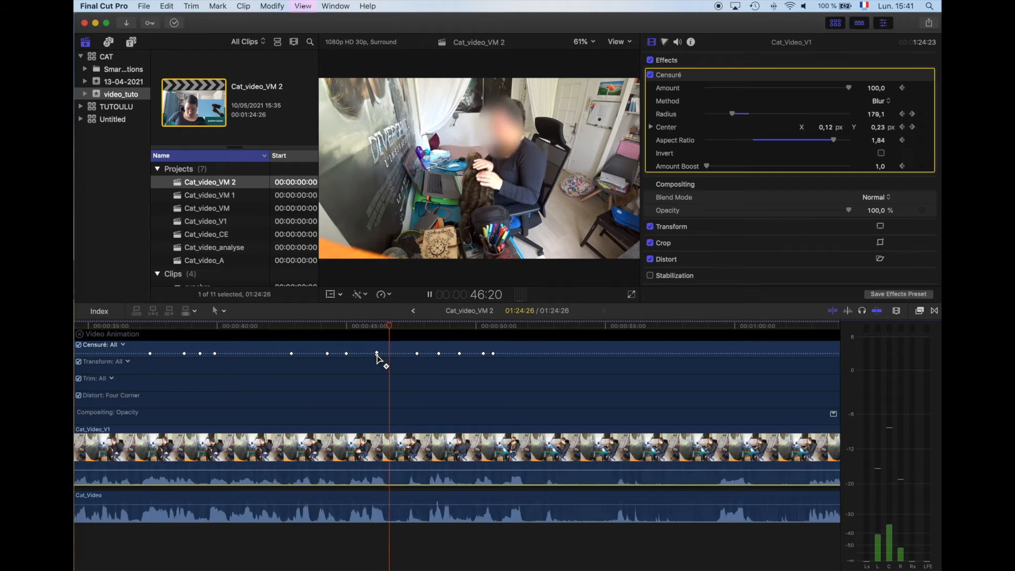
pyautogui.moveTo(502, 130)
pyautogui.mouseDown()
pyautogui.moveTo(519, 132)
pyautogui.moveTo(509, 129)
pyautogui.mouseUp()
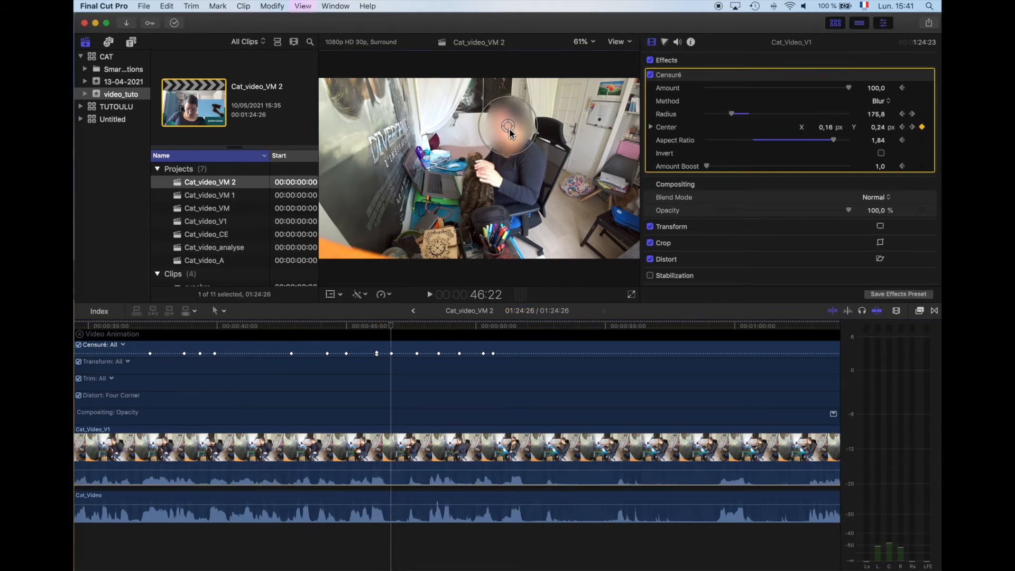
# Step: Recenter the blur at 47:05 with X 0,18 and Y 0,24, adjust it once more shortly after, and check the blur through 49:07
pyautogui.press('space')
pyautogui.press('space')
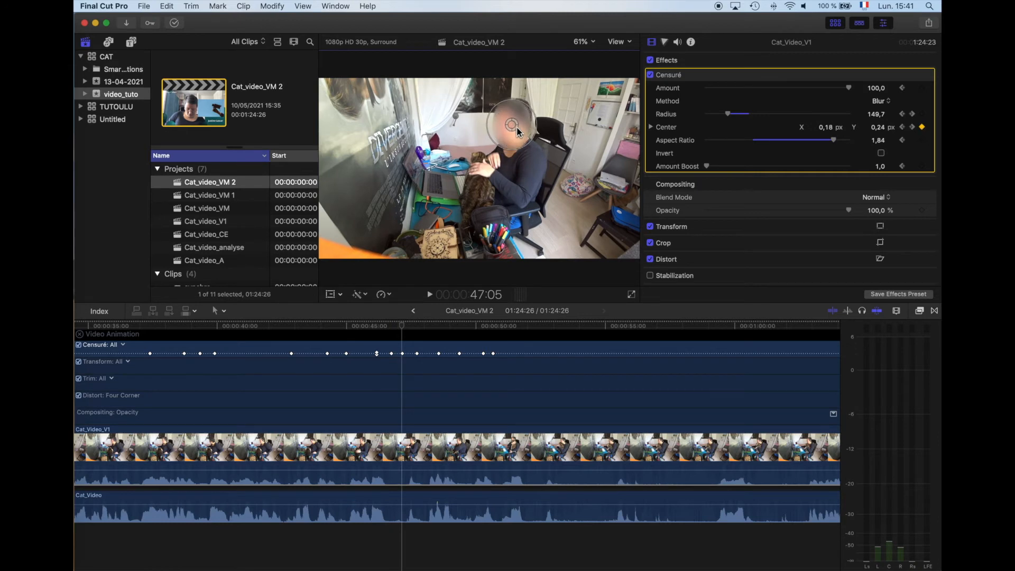
pyautogui.press('space')
pyautogui.press('space')
pyautogui.moveTo(514, 127); pyautogui.dragTo(522, 132)
pyautogui.press('space')
pyautogui.press('space')
pyautogui.press('space')
pyautogui.press('space')
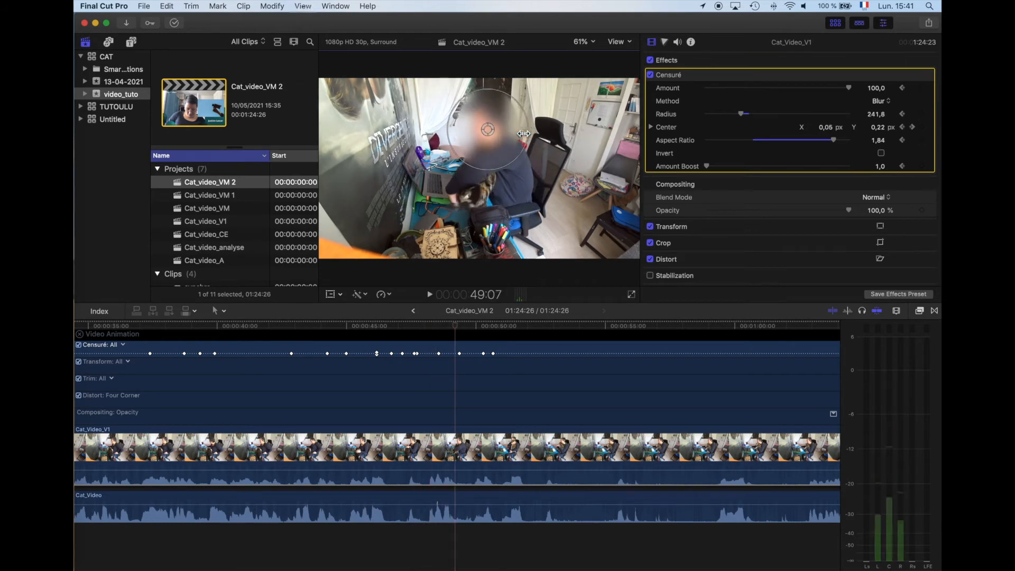
pyautogui.moveTo(454, 326); pyautogui.dragTo(431, 339)
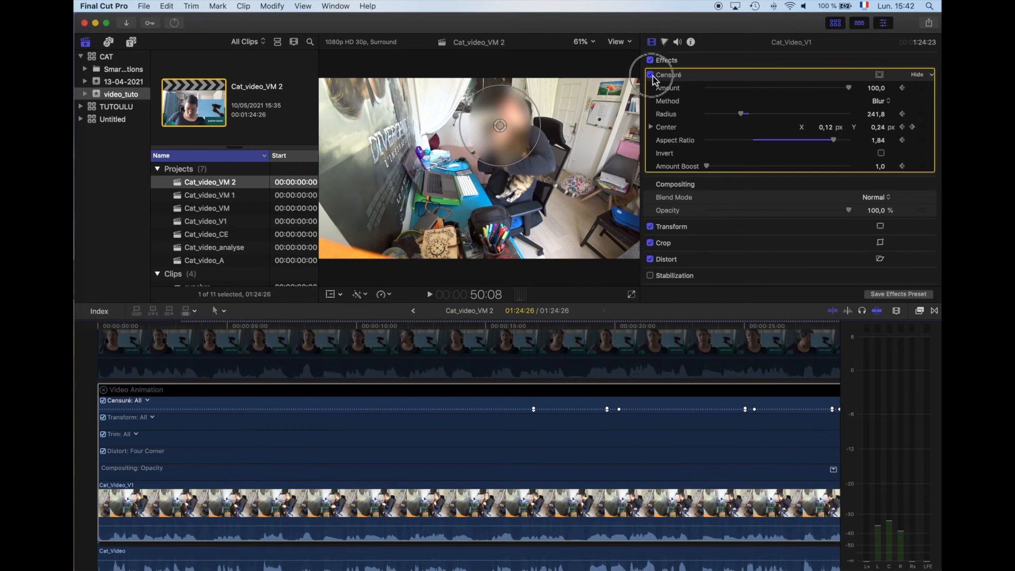
# Step: Disable the Censuré effect on the Cat_Video_V1 clip and hide its video animation
pyautogui.click(650, 74)
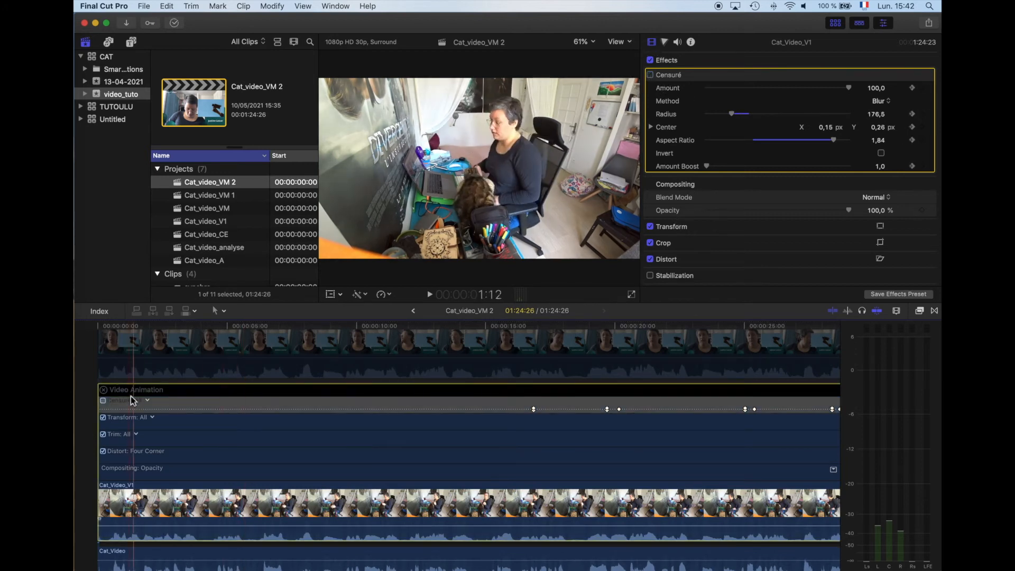
pyautogui.click(103, 390)
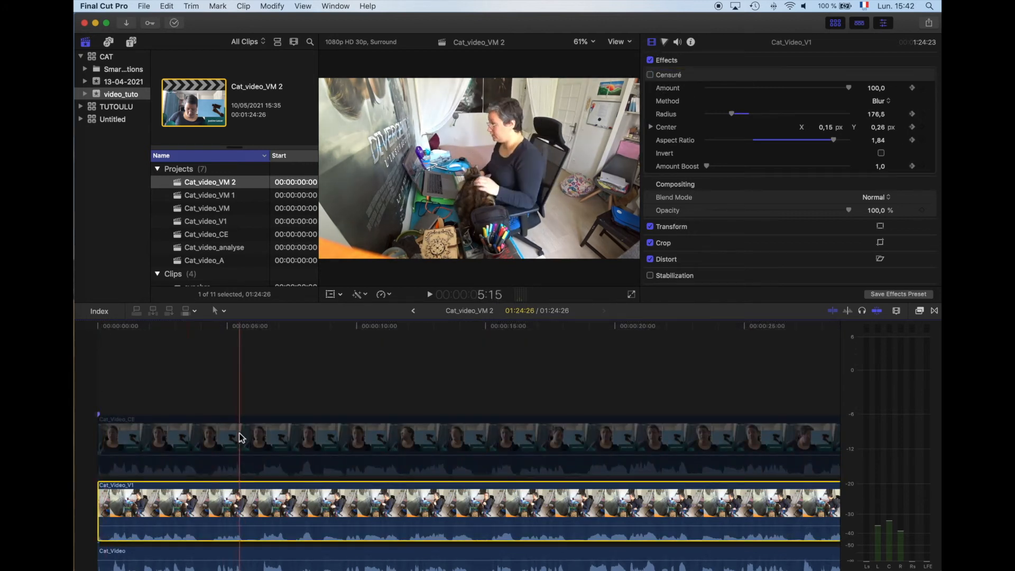
# Step: Duplicate the Cat_Video_V1 clip onto the track directly above it and disable the lower original
pyautogui.scroll(-2, 313, 491)
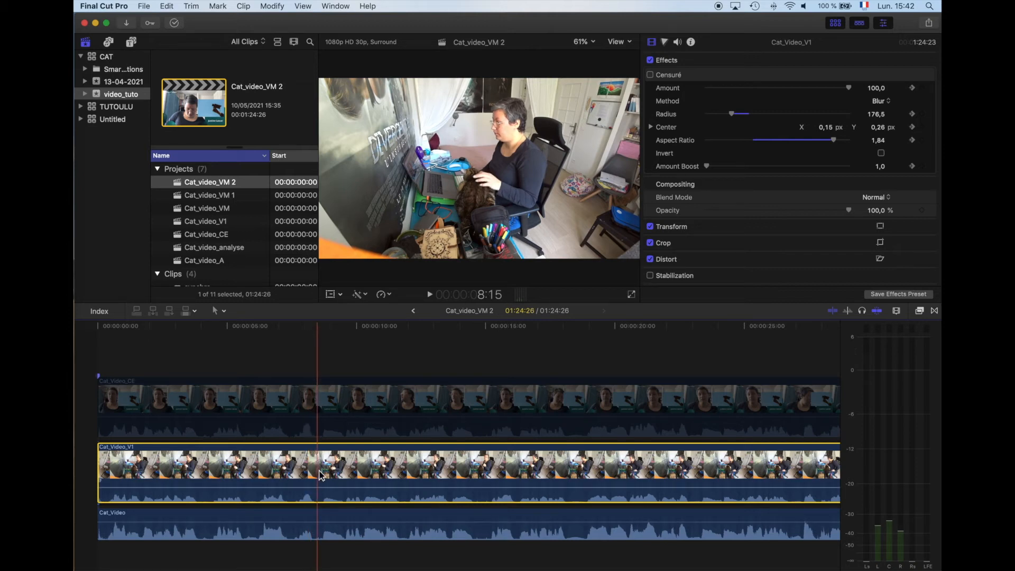
pyautogui.moveTo(324, 466); pyautogui.dragTo(340, 434)
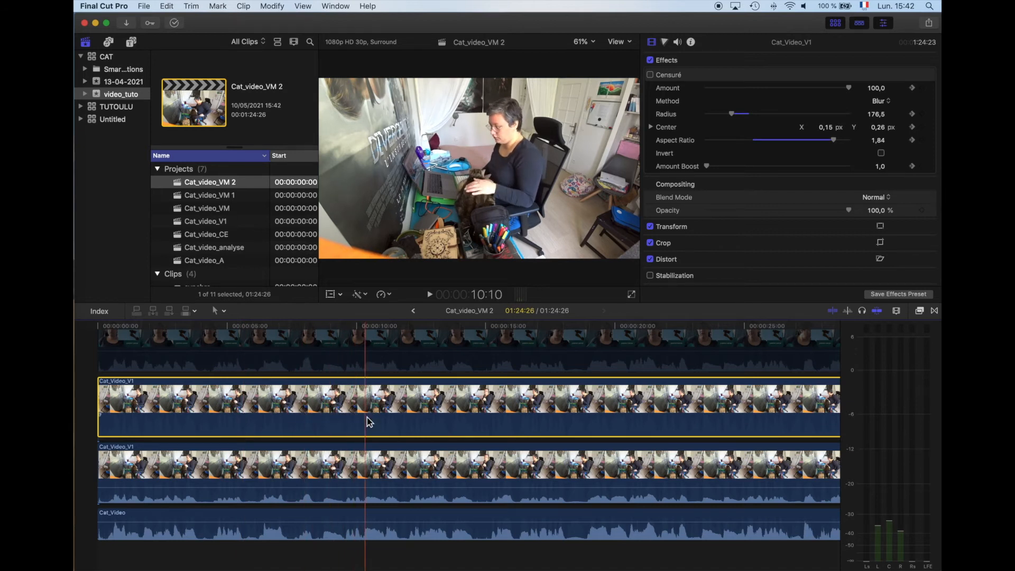
pyautogui.hscroll(1, 380, 421)
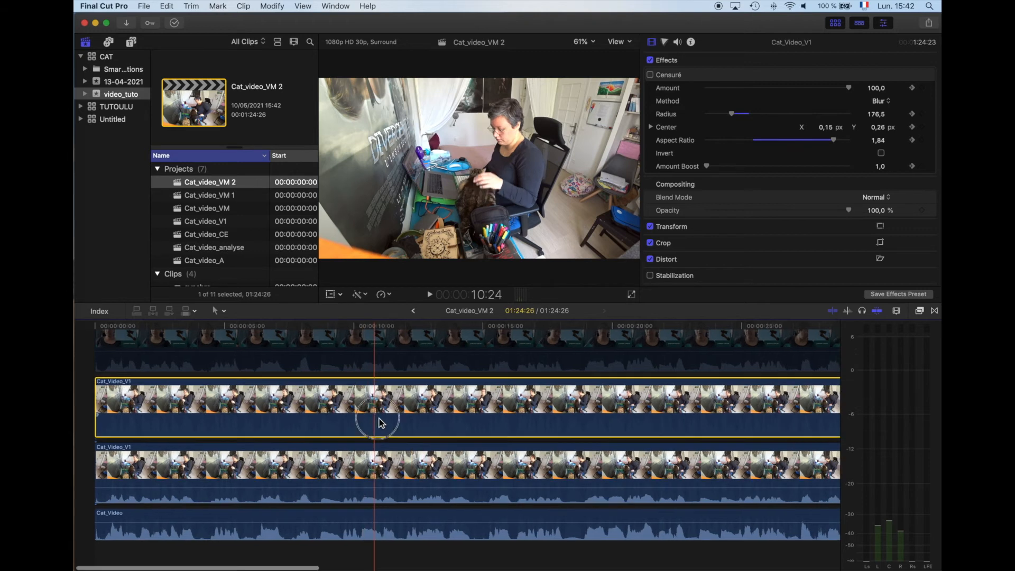
pyautogui.click(379, 475)
pyautogui.press('v')
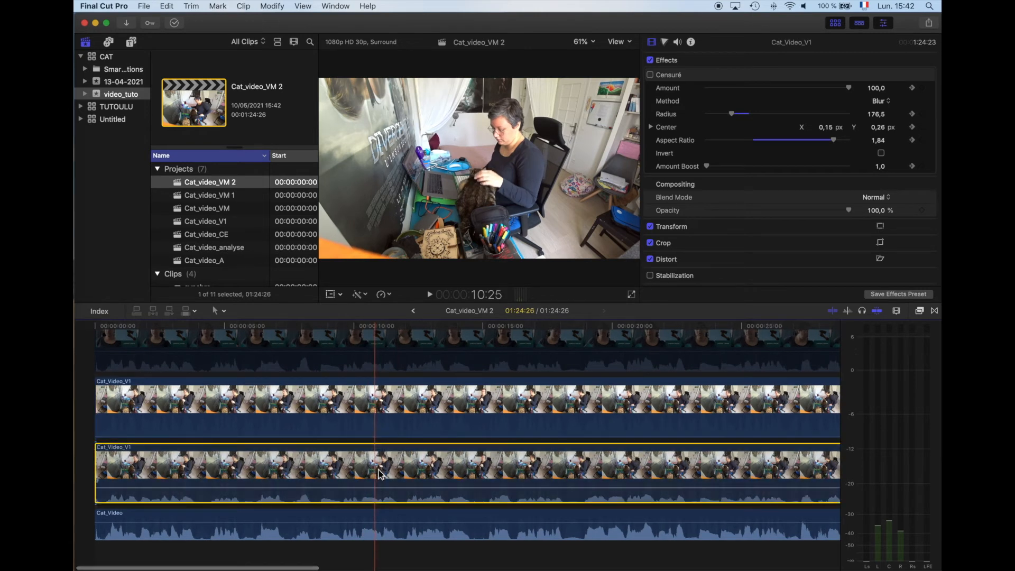
# Step: Trim the upper Cat_Video_V1 clip at about 50 seconds to a vertical rectangle around the lettering on the wall
pyautogui.click(362, 415)
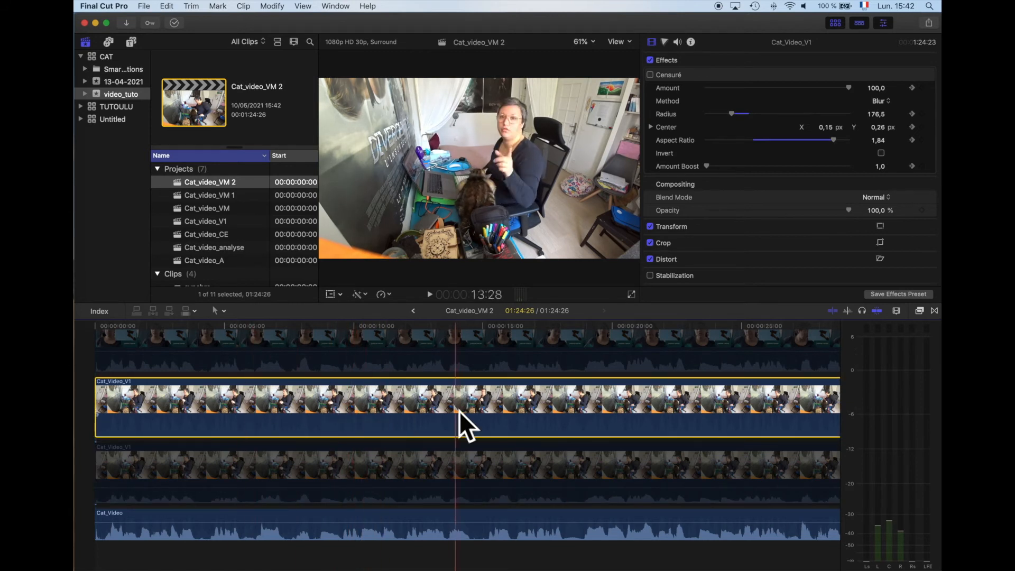
pyautogui.click(340, 294)
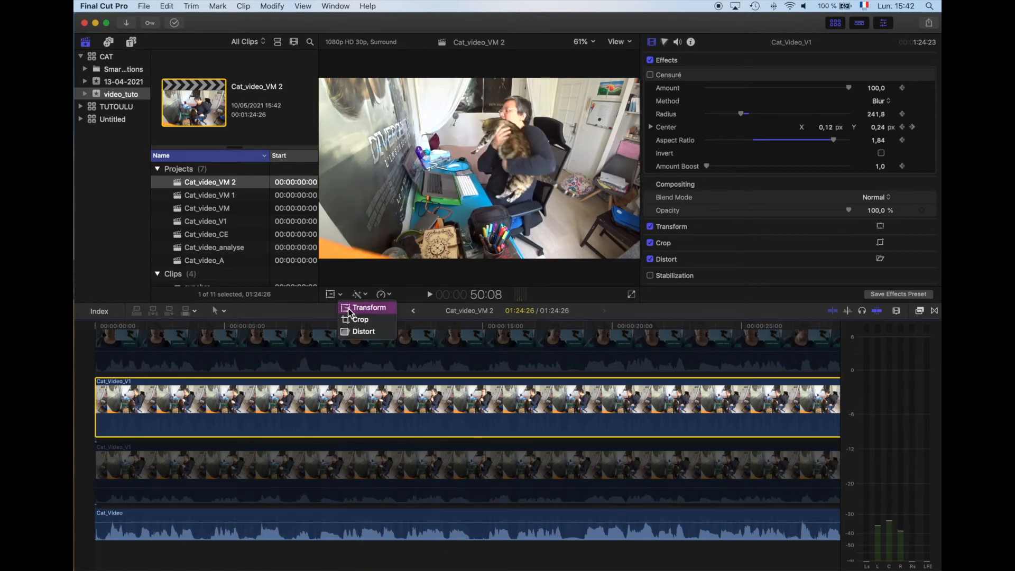
pyautogui.click(350, 320)
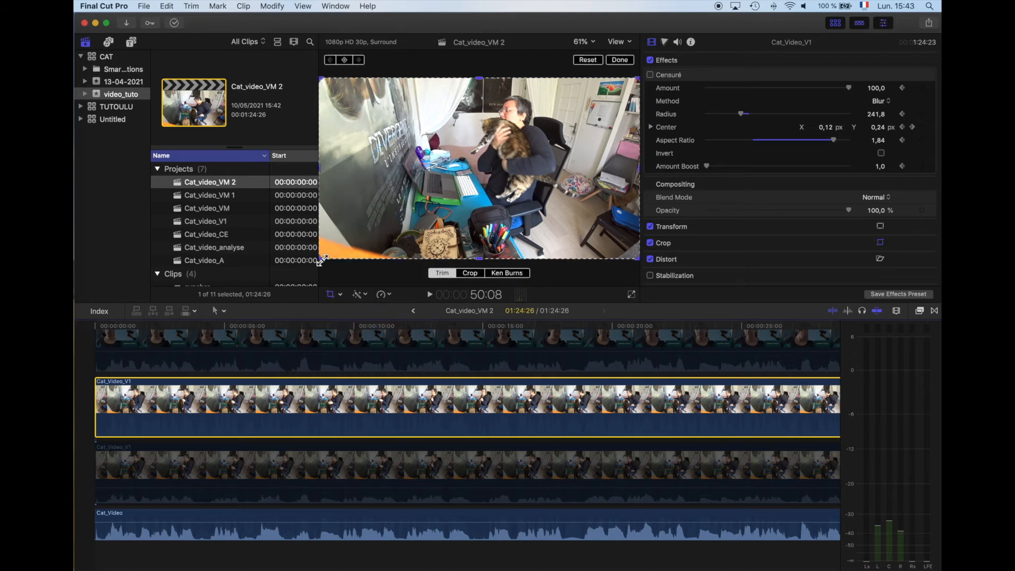
pyautogui.moveTo(324, 258); pyautogui.dragTo(335, 227)
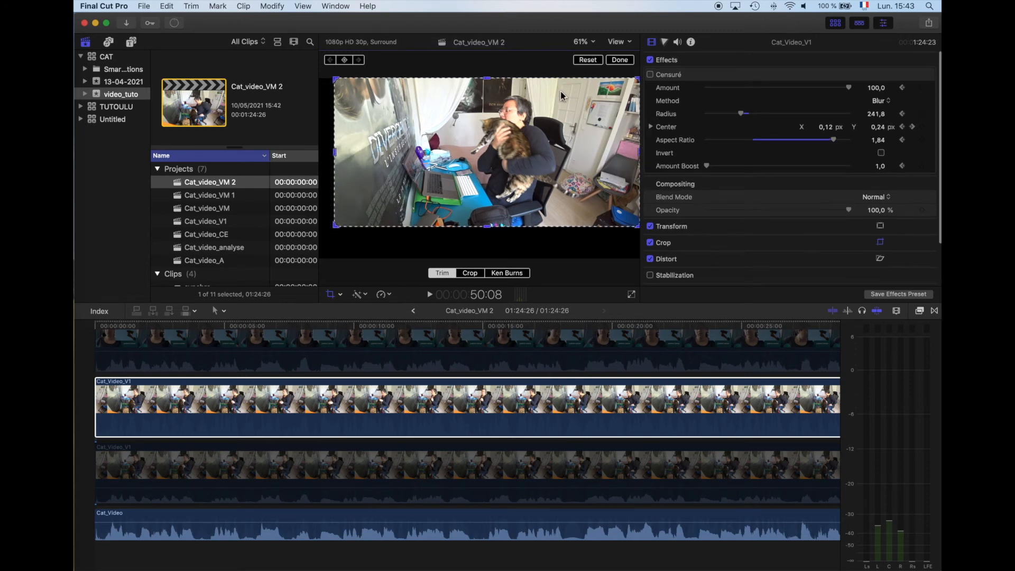
pyautogui.moveTo(640, 78); pyautogui.dragTo(417, 78)
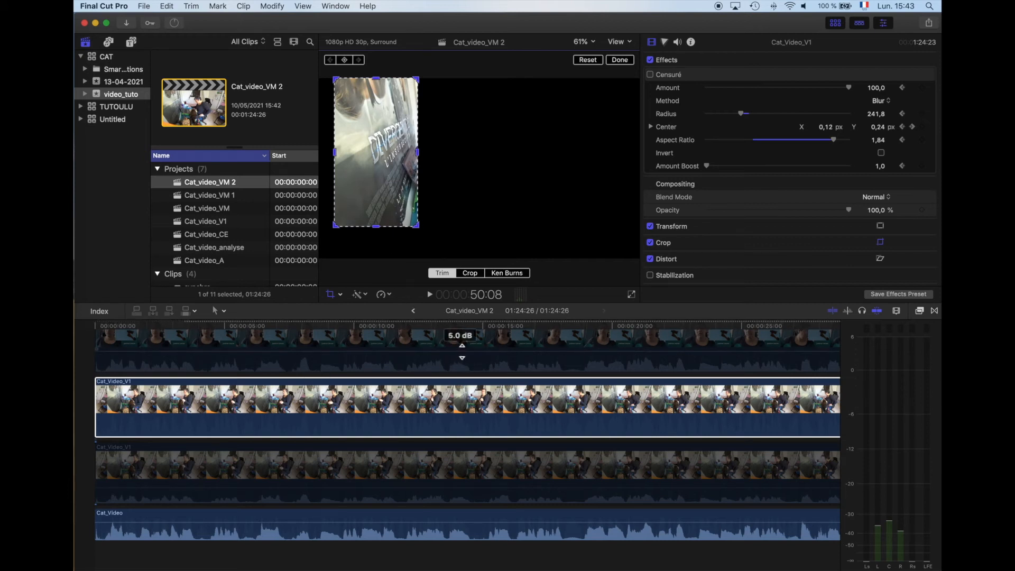
# Step: Find the Gaussien blur by searching the effects for "gauss" and apply it to the upper, trimmed Cat_Video_V1 clip
pyautogui.scroll(2, 459, 344)
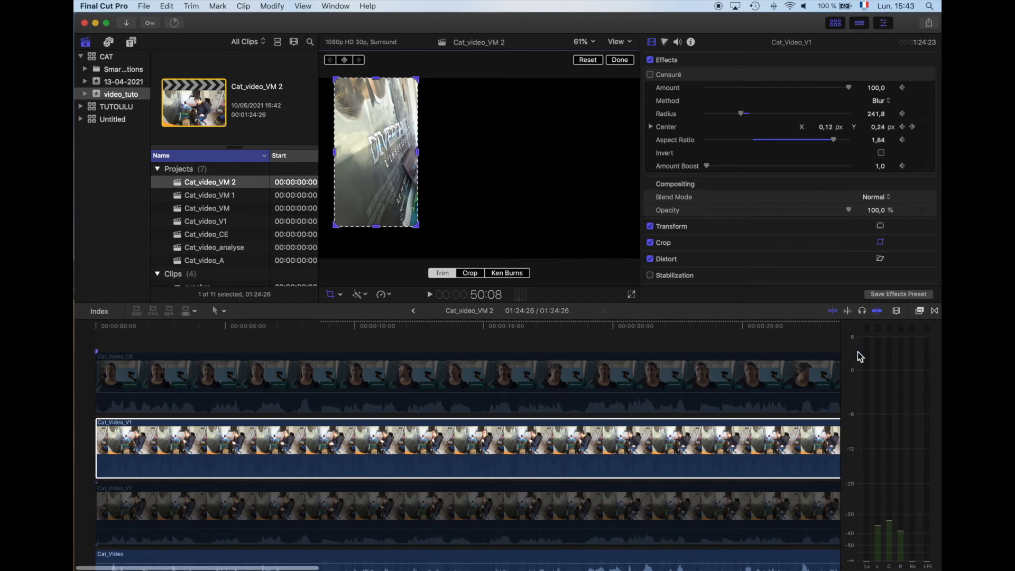
pyautogui.click(920, 310)
pyautogui.click(752, 564)
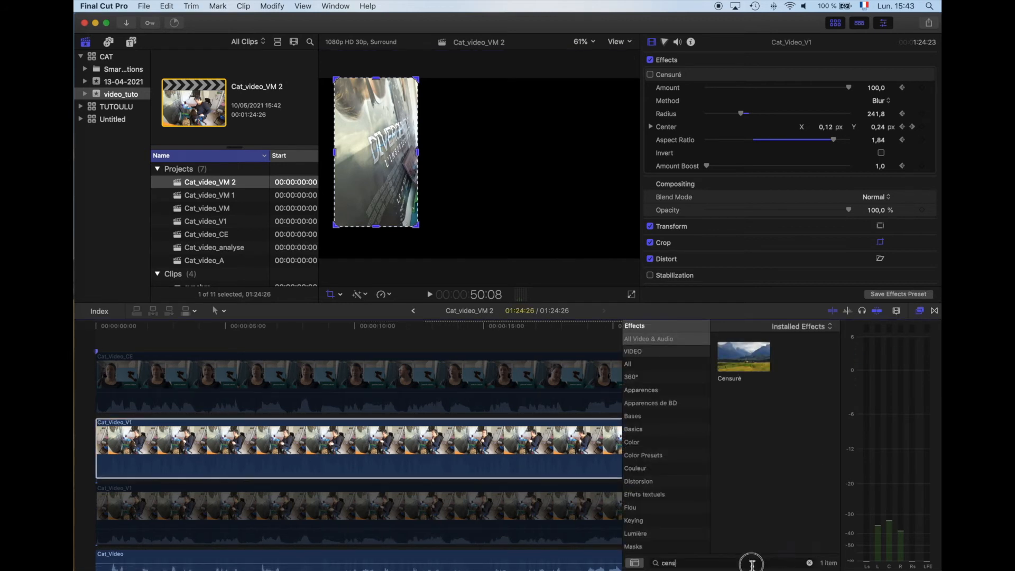
pyautogui.write('gauss')
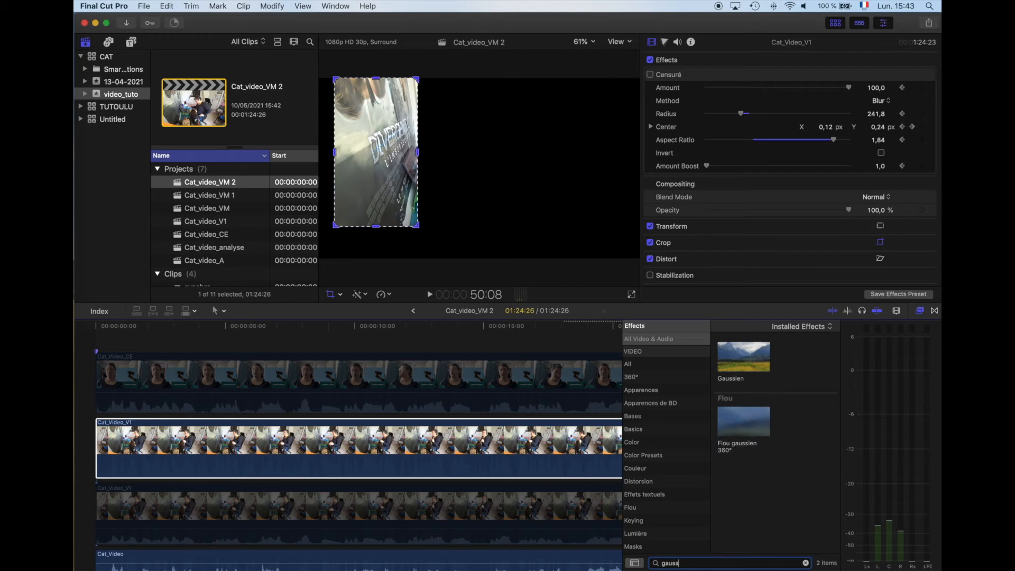
pyautogui.click(744, 354)
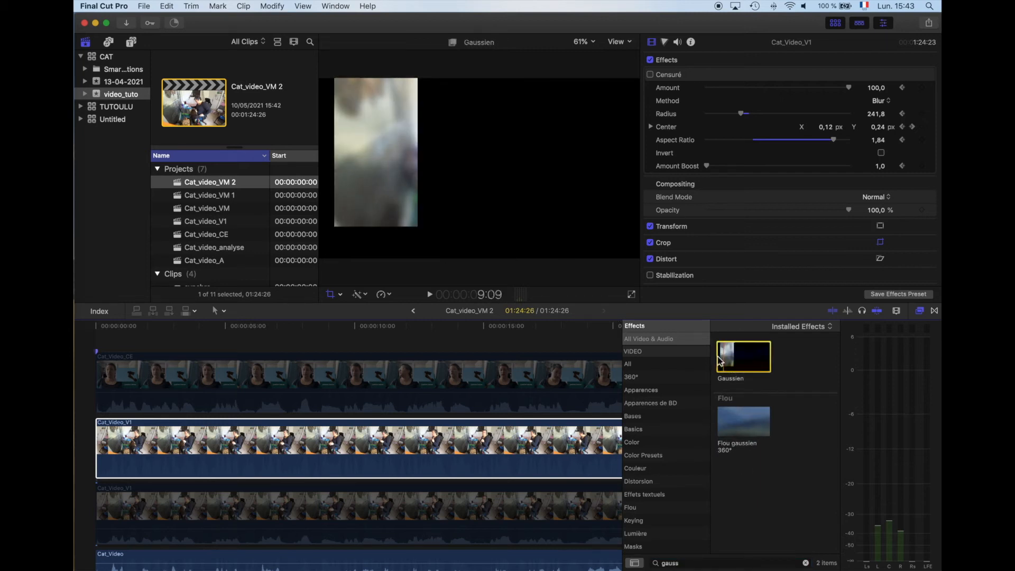
pyautogui.hotkey('shift', 'c')
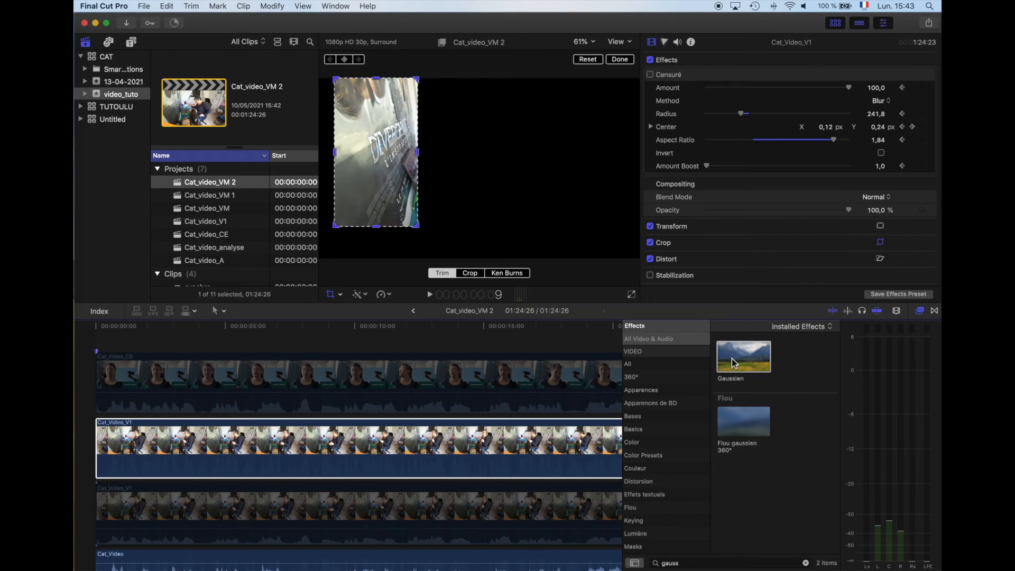
pyautogui.moveTo(755, 363); pyautogui.dragTo(532, 450)
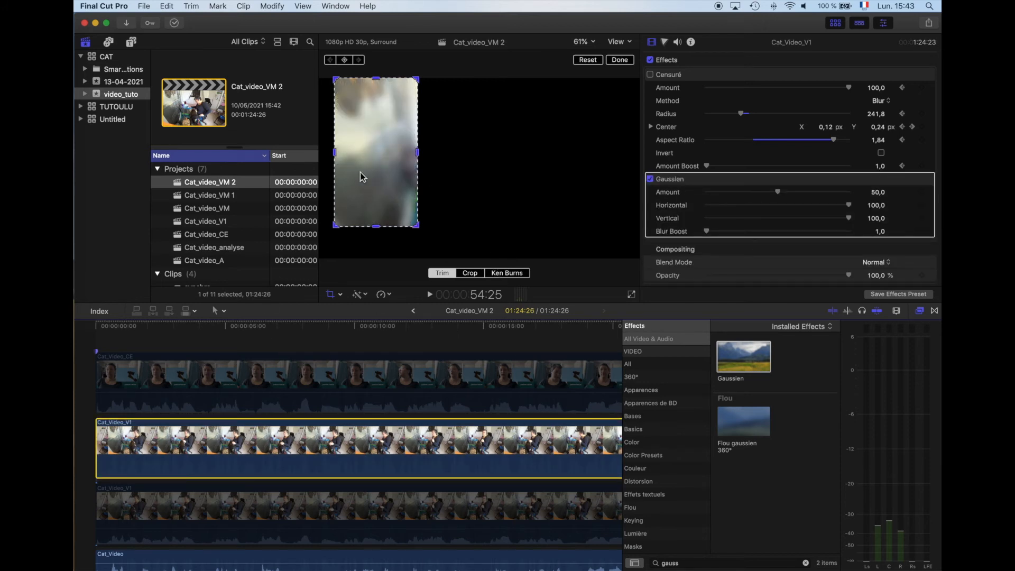
# Step: Bring the trimmed area's right edge in slightly and re-enable the lower Cat_Video_V1 clip beneath the blurred one
pyautogui.moveTo(419, 152)
pyautogui.mouseDown()
pyautogui.moveTo(532, 153)
pyautogui.moveTo(376, 154)
pyautogui.moveTo(416, 158)
pyautogui.mouseUp()
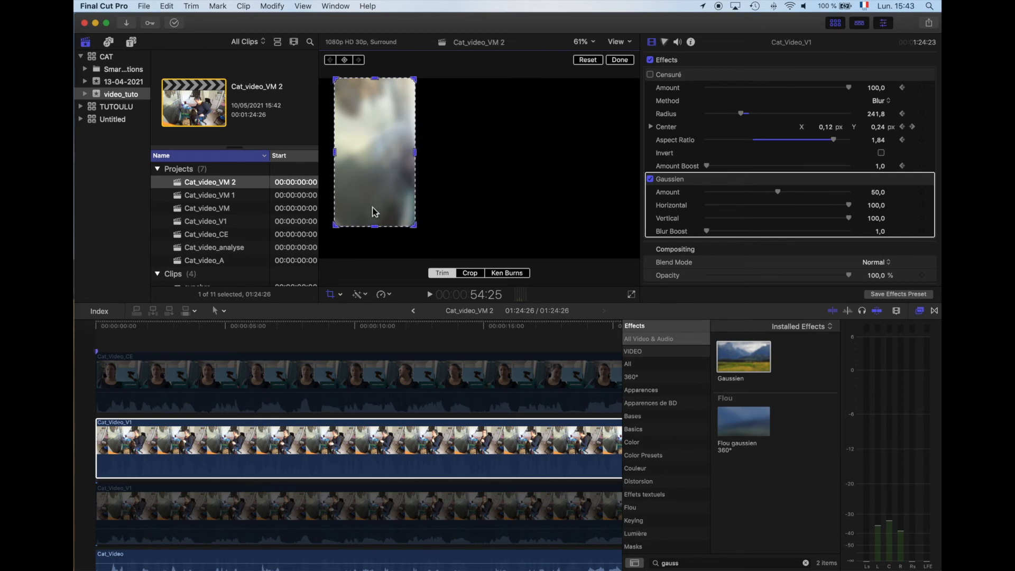
pyautogui.click(267, 509)
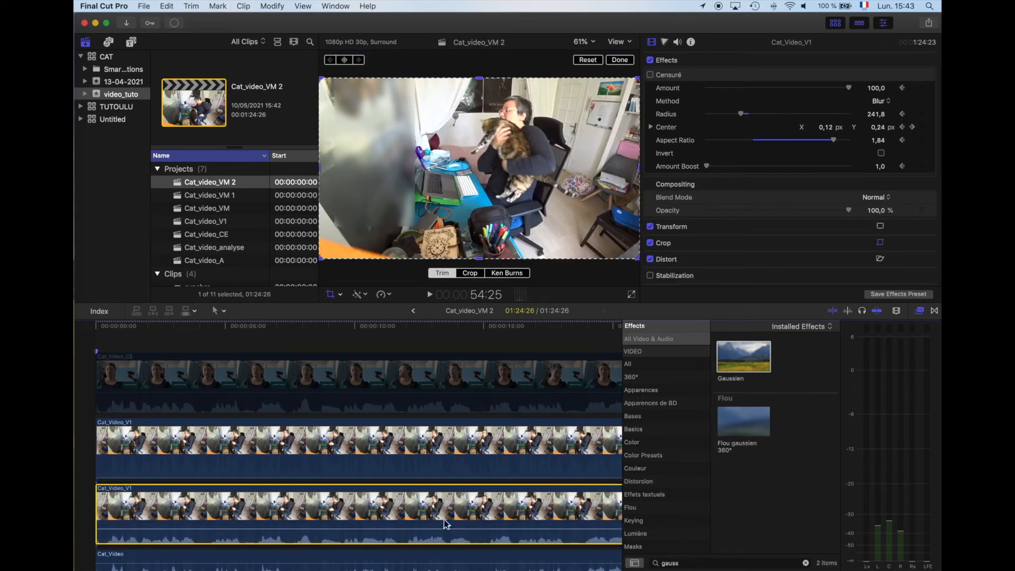
pyautogui.click(439, 460)
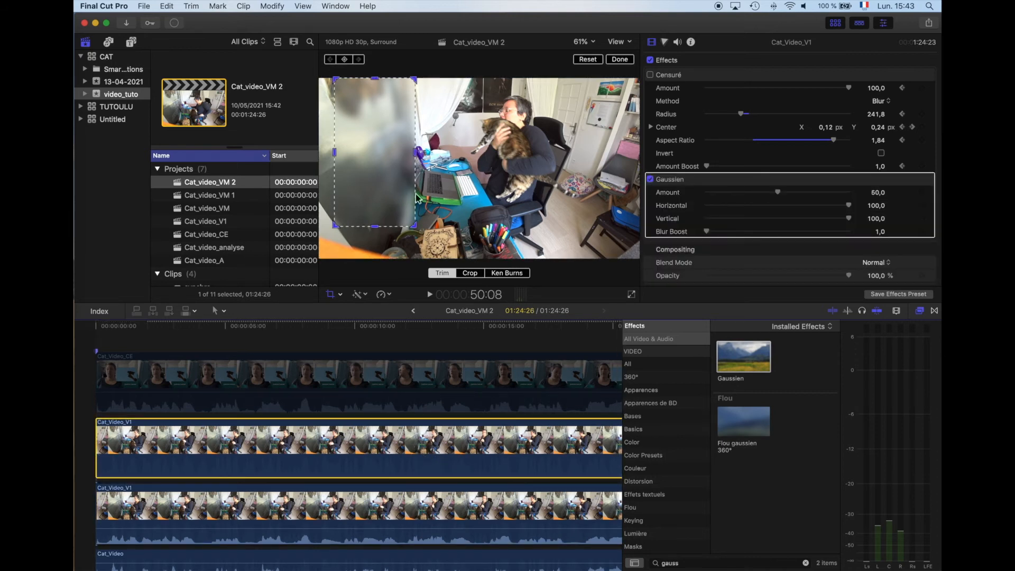
# Step: Hide the effects browser and toggle the upper clip off and on to compare the wall with and without blur
pyautogui.press('super+5')
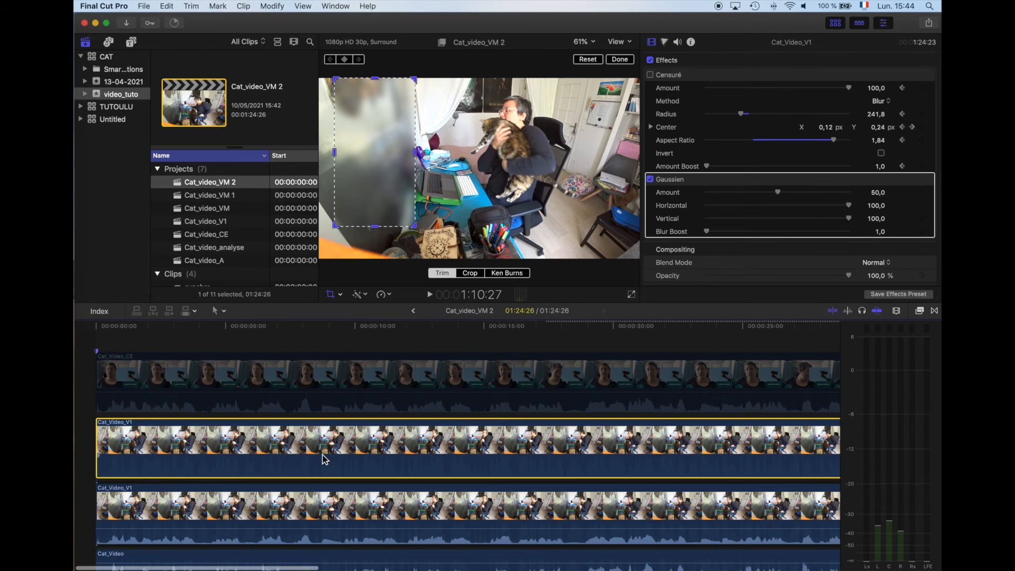
pyautogui.press('v')
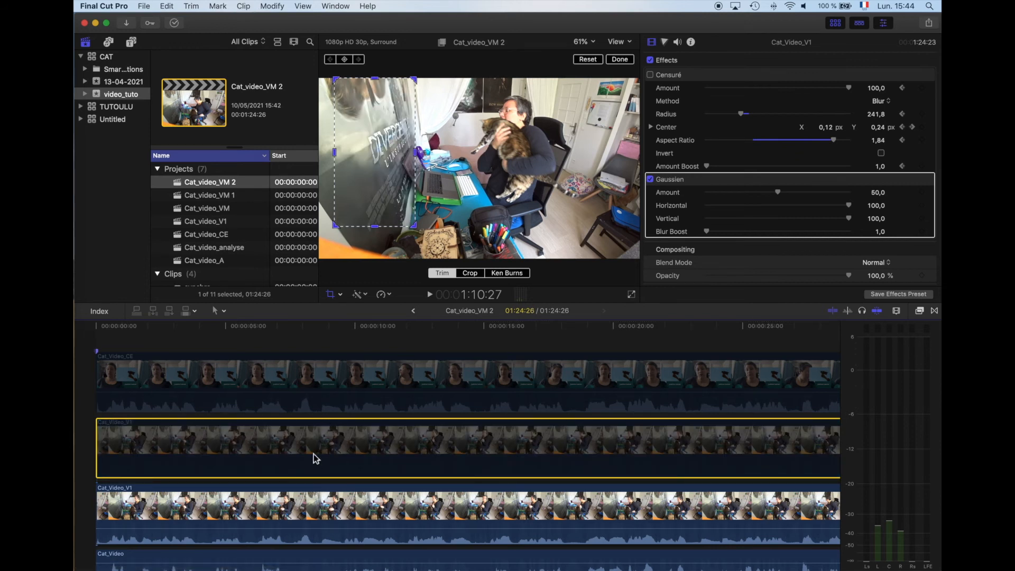
pyautogui.press('v')
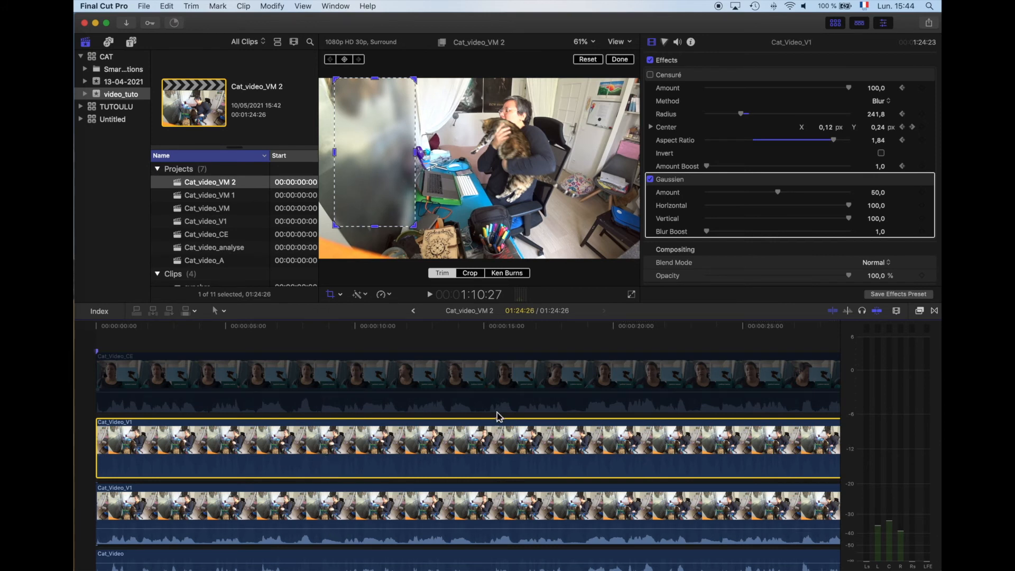
# Step: Set the Gaussien blur's Amount to 58,41, Blur Boost to 3,71 and Vertical to 50
pyautogui.moveTo(779, 193)
pyautogui.mouseDown()
pyautogui.moveTo(868, 199)
pyautogui.moveTo(782, 201)
pyautogui.moveTo(792, 199)
pyautogui.mouseUp()
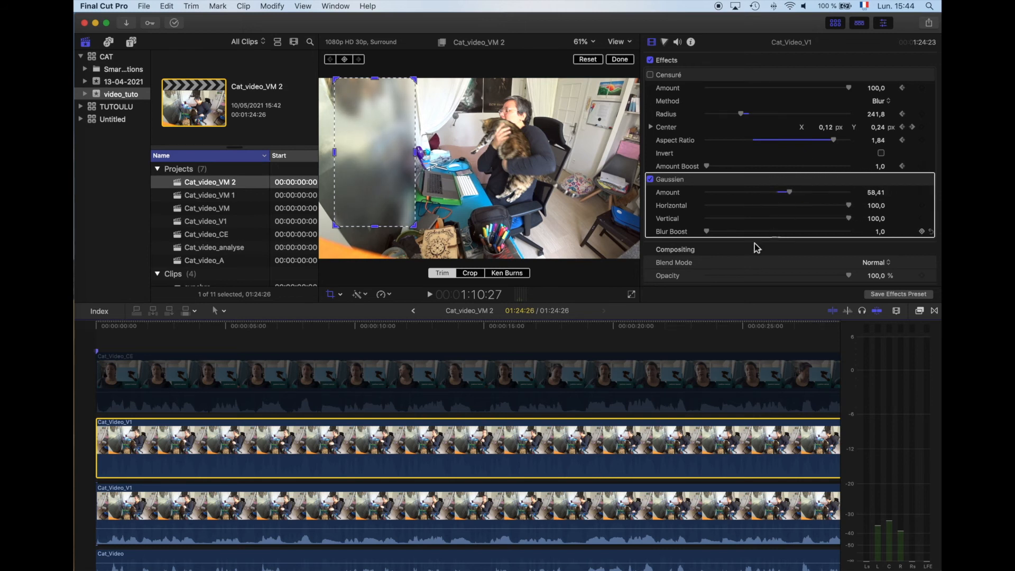
pyautogui.moveTo(709, 232); pyautogui.dragTo(737, 240)
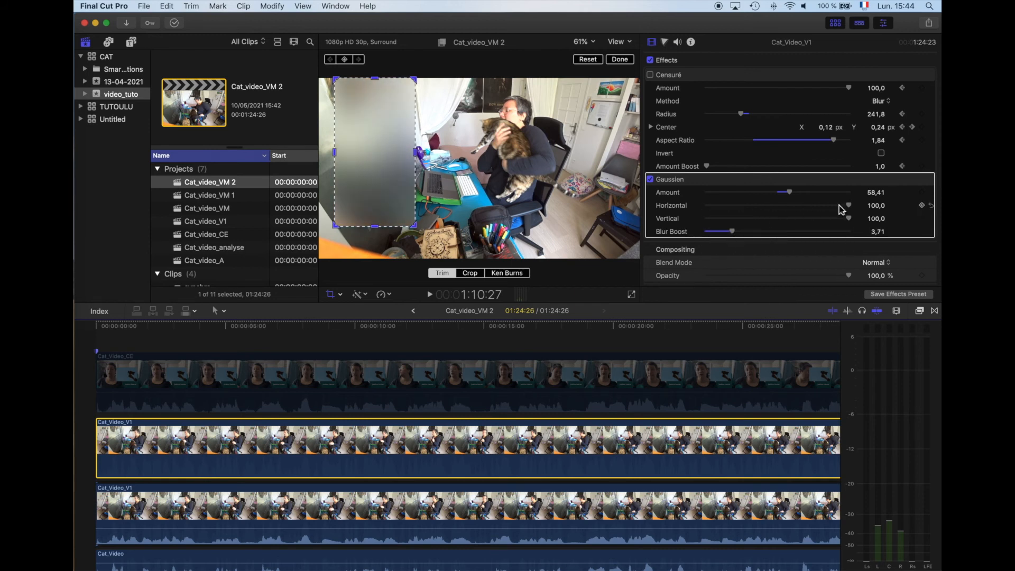
pyautogui.moveTo(849, 219); pyautogui.dragTo(780, 217)
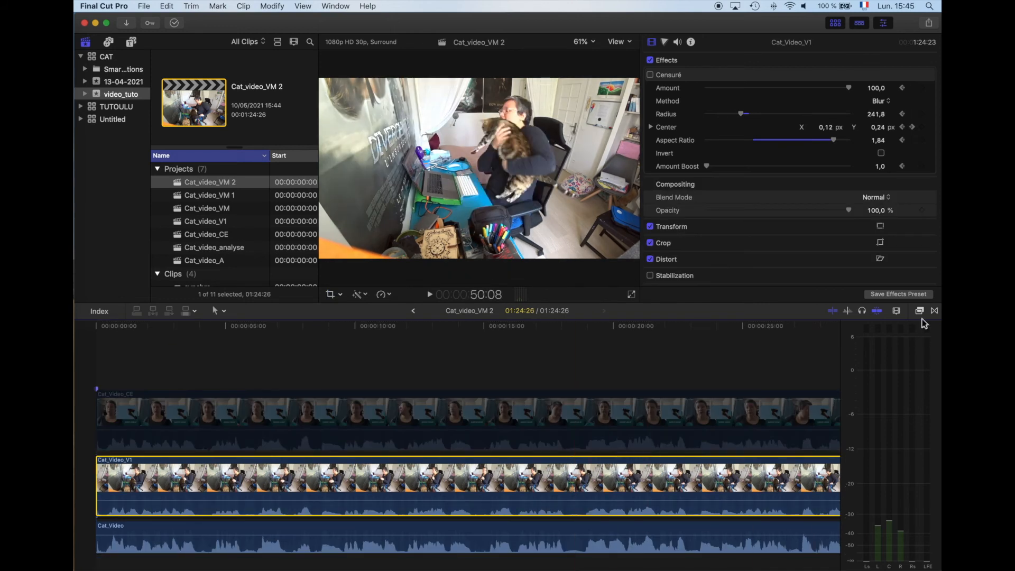
# Step: Search the effects for "bd", browse the comic styles, and apply BD à l'encre to the Cat_Video_V1 clip
pyautogui.click(922, 312)
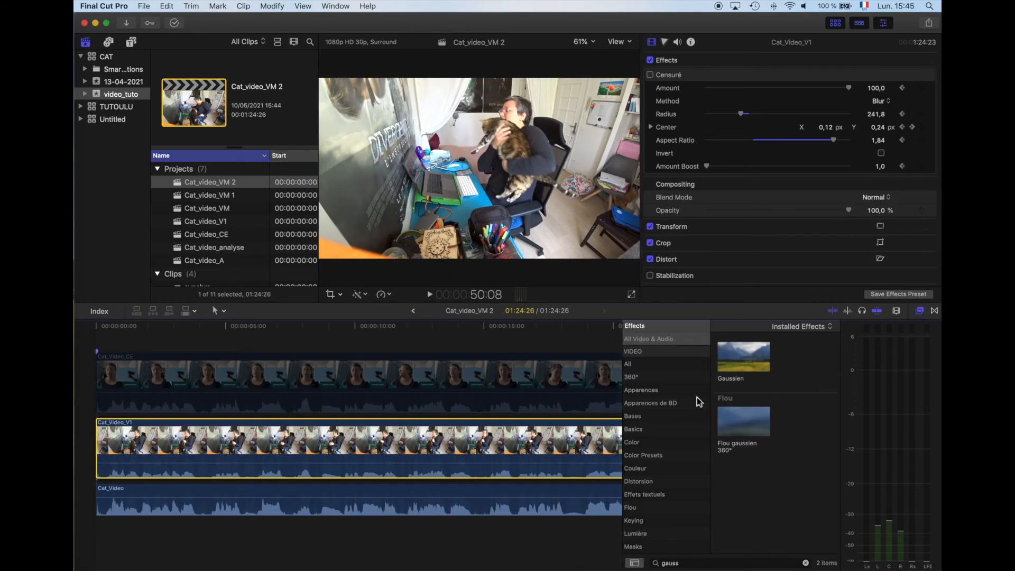
pyautogui.click(680, 562)
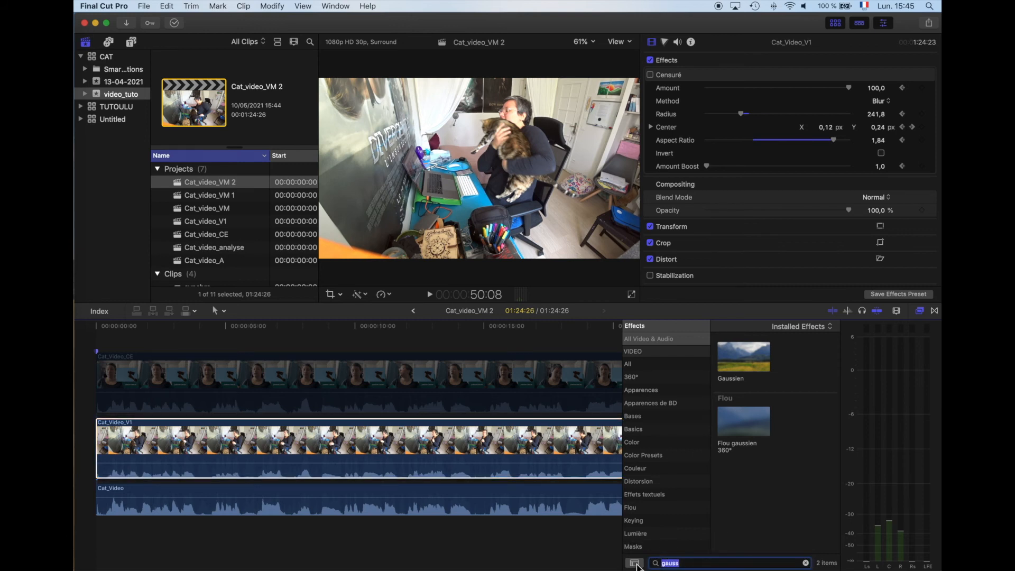
pyautogui.write('bd')
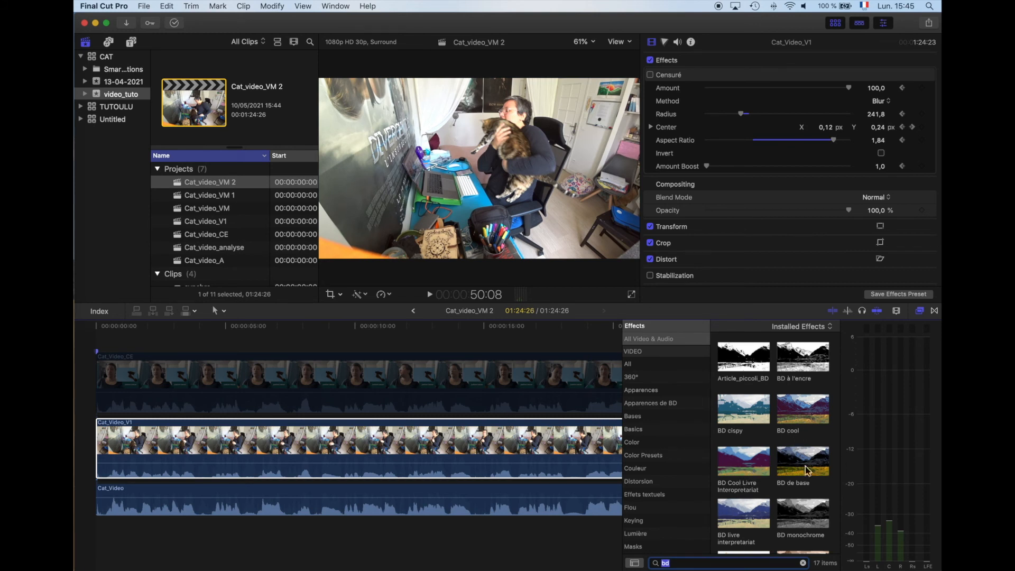
pyautogui.scroll(-4, 806, 480)
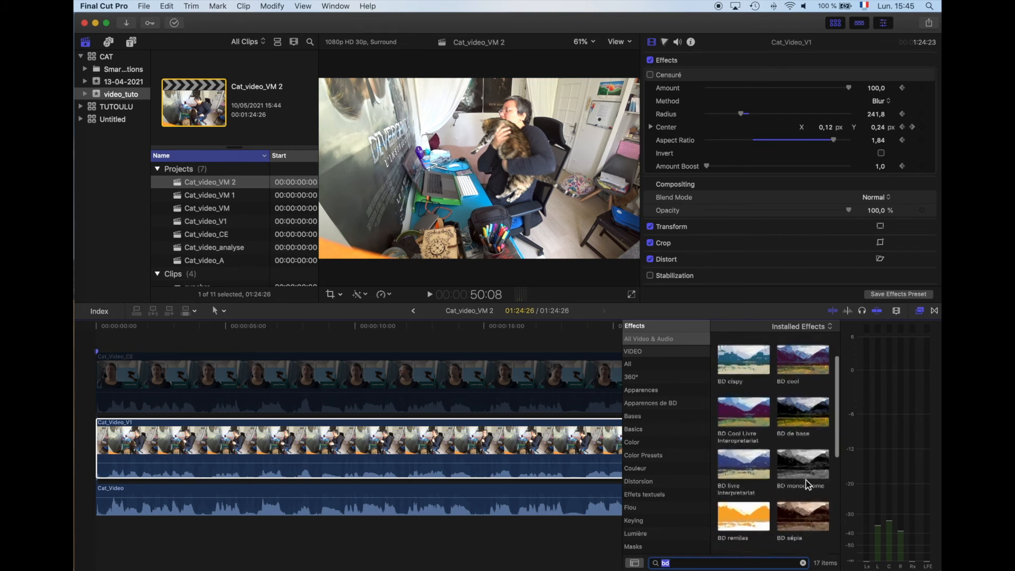
pyautogui.scroll(-5, 806, 481)
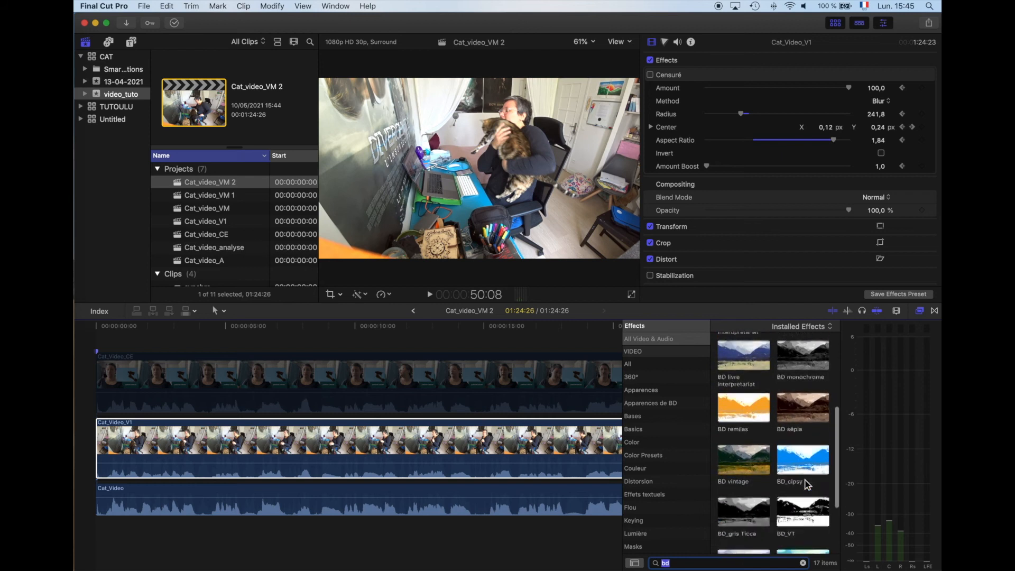
pyautogui.scroll(8, 806, 482)
pyautogui.moveTo(796, 357)
pyautogui.mouseDown()
pyautogui.moveTo(494, 457)
pyautogui.moveTo(450, 441)
pyautogui.mouseUp()
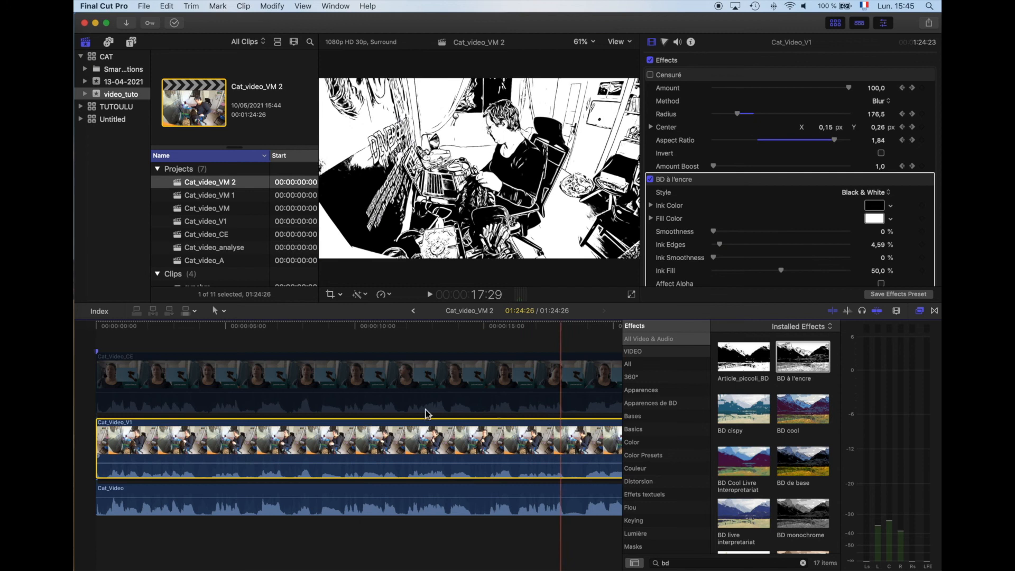
# Step: Change the Ink Color of the BD à l'encre effect to a medium blue from the colour spectrum
pyautogui.hscroll(1, 431, 451)
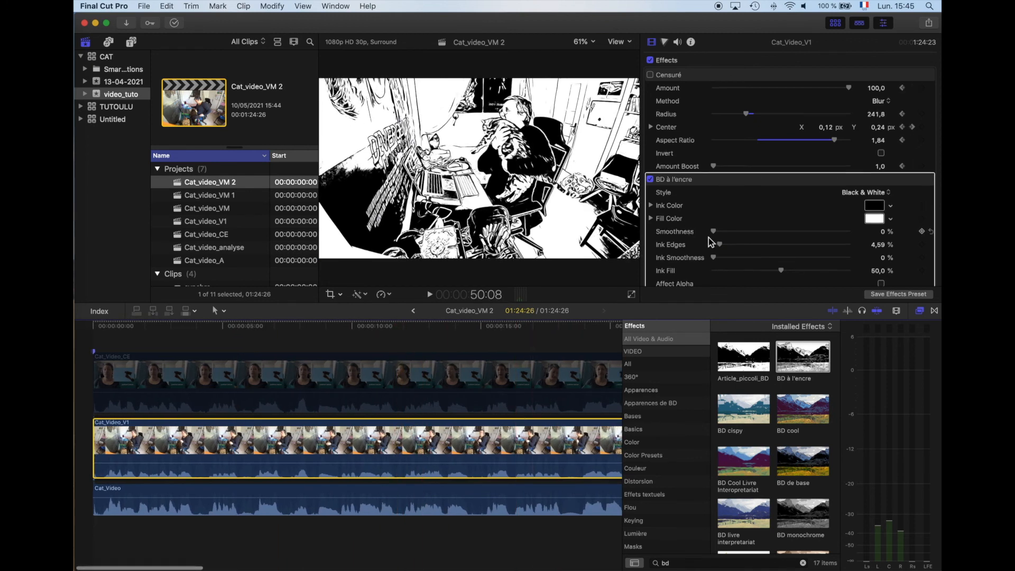
pyautogui.scroll(-5, 709, 237)
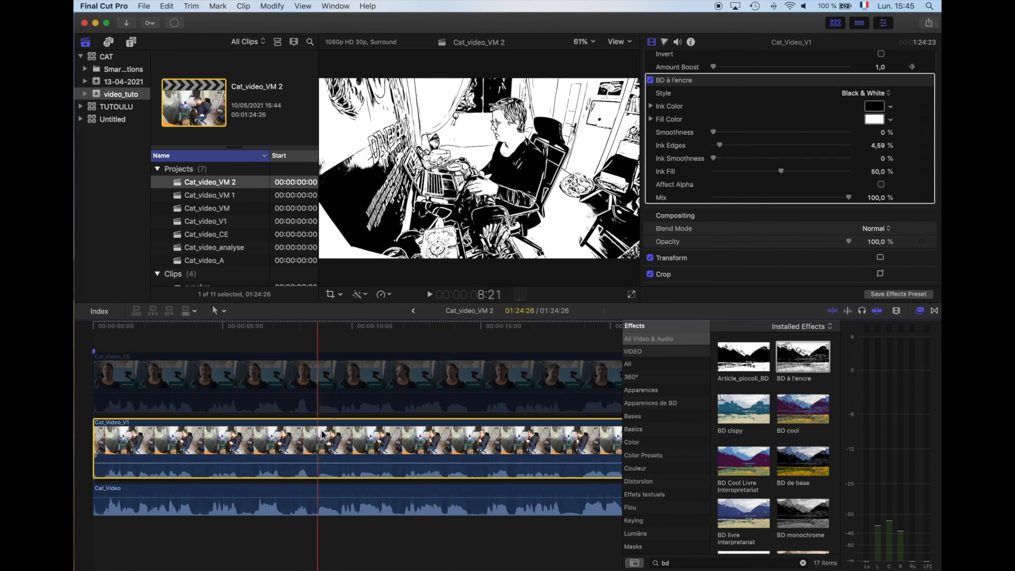
pyautogui.click(875, 108)
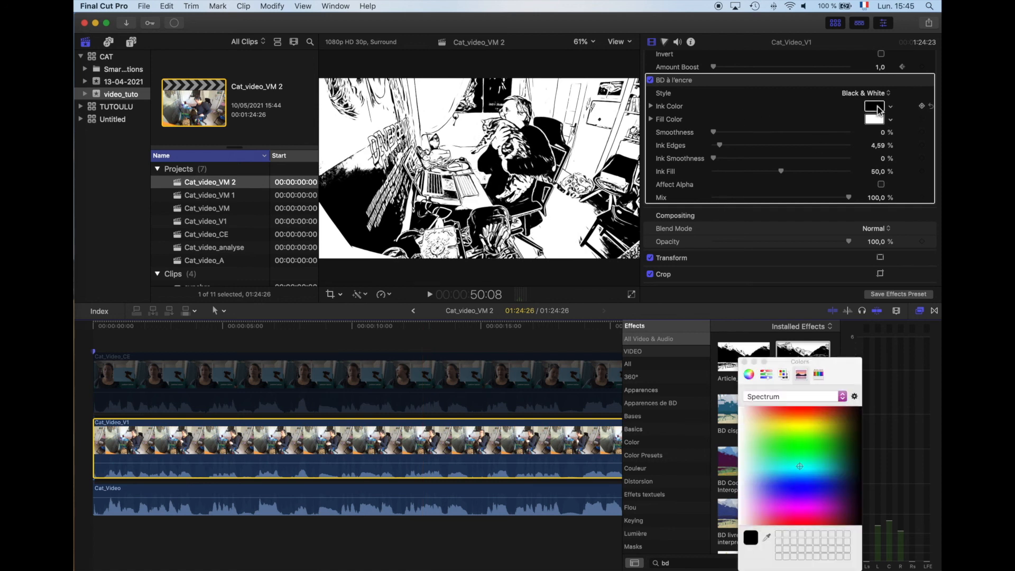
pyautogui.click(829, 473)
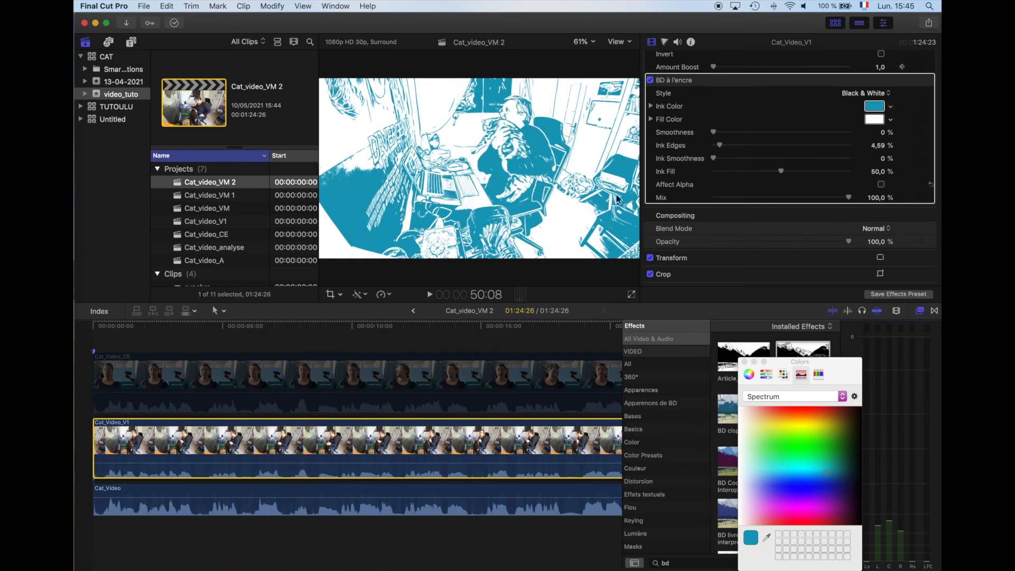
# Step: At about 9:25, set the BD à l'encre Smoothness to 49,22 %, Ink Edges to 0 %, Ink Smoothness to 14,66 % and Ink Fill to 0 %
pyautogui.click(347, 333)
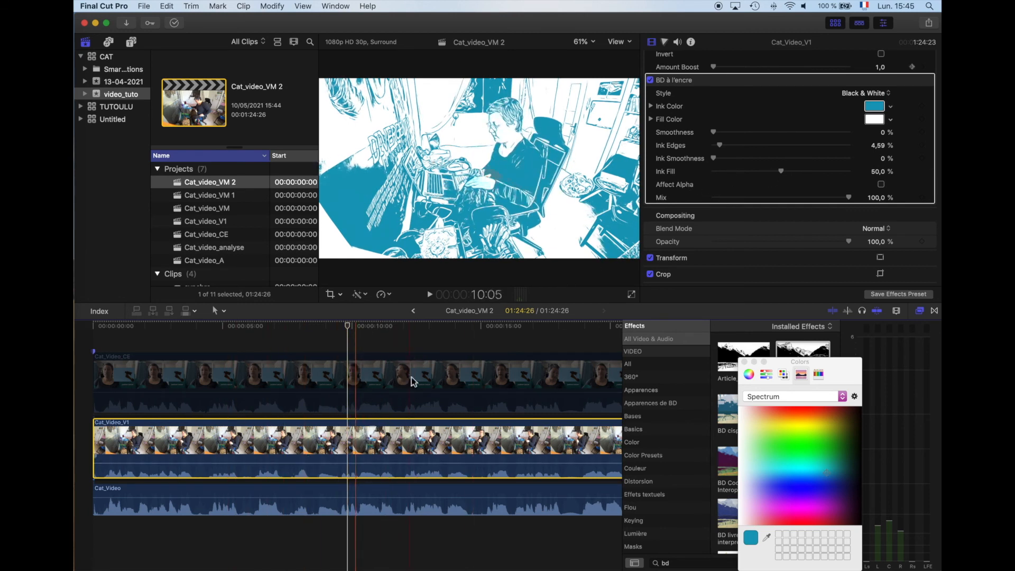
pyautogui.moveTo(717, 138)
pyautogui.mouseDown()
pyautogui.moveTo(827, 132)
pyautogui.moveTo(720, 139)
pyautogui.moveTo(842, 140)
pyautogui.moveTo(736, 141)
pyautogui.moveTo(784, 143)
pyautogui.mouseUp()
pyautogui.moveTo(722, 147)
pyautogui.mouseDown()
pyautogui.moveTo(809, 151)
pyautogui.moveTo(691, 146)
pyautogui.moveTo(777, 170)
pyautogui.moveTo(714, 175)
pyautogui.mouseUp()
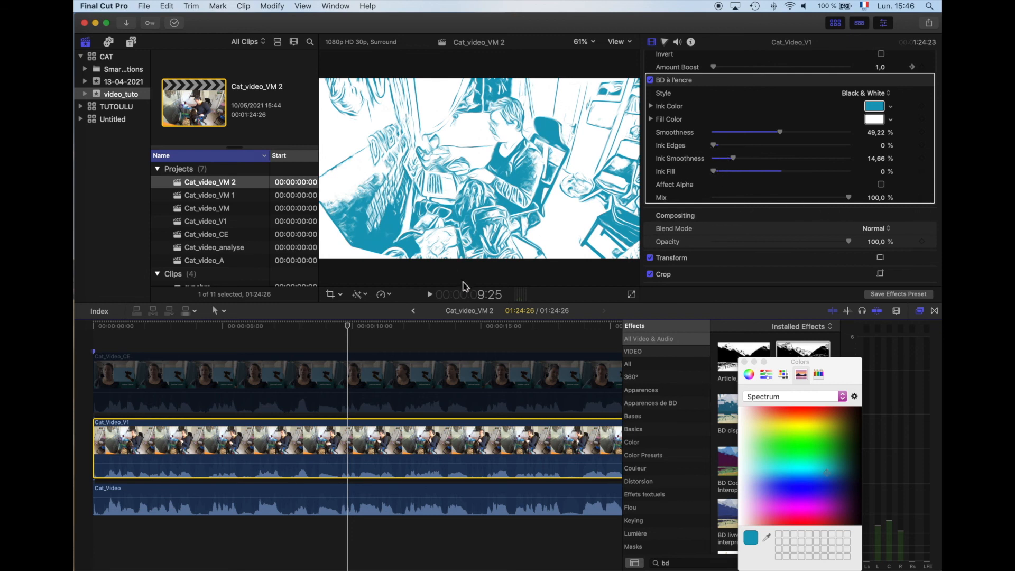
# Step: Set the BD à l'encre Mix to 77,74 % and Smoothness to 80 %, checking the look at several points of the clip
pyautogui.moveTo(351, 331); pyautogui.dragTo(223, 341)
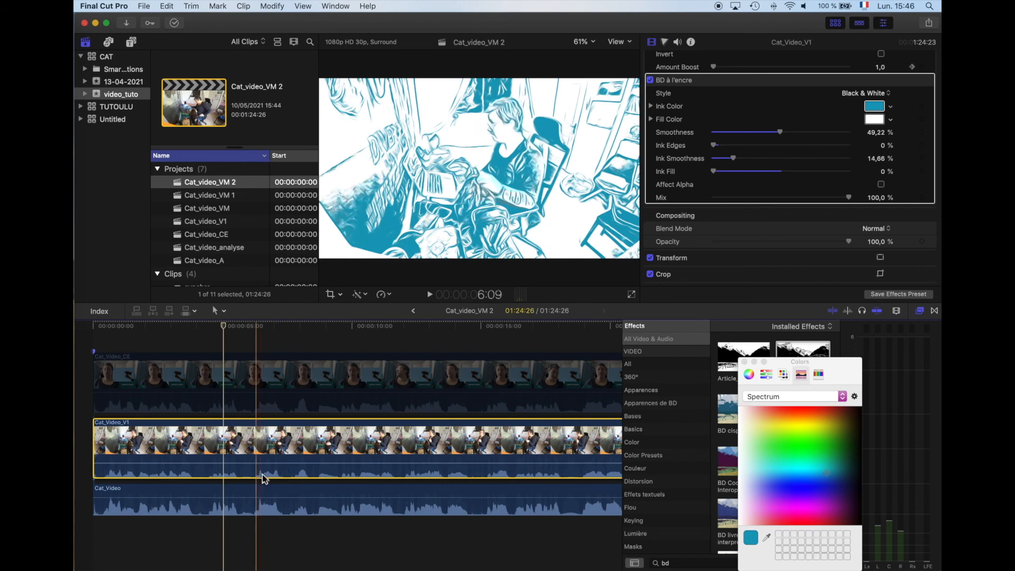
pyautogui.moveTo(850, 200); pyautogui.dragTo(799, 201)
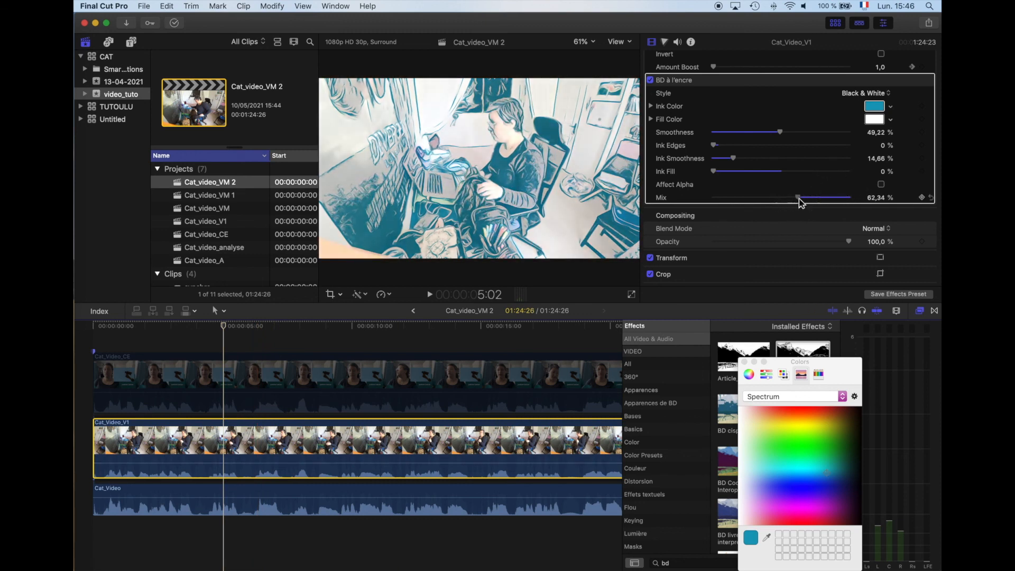
pyautogui.moveTo(225, 326); pyautogui.dragTo(145, 333)
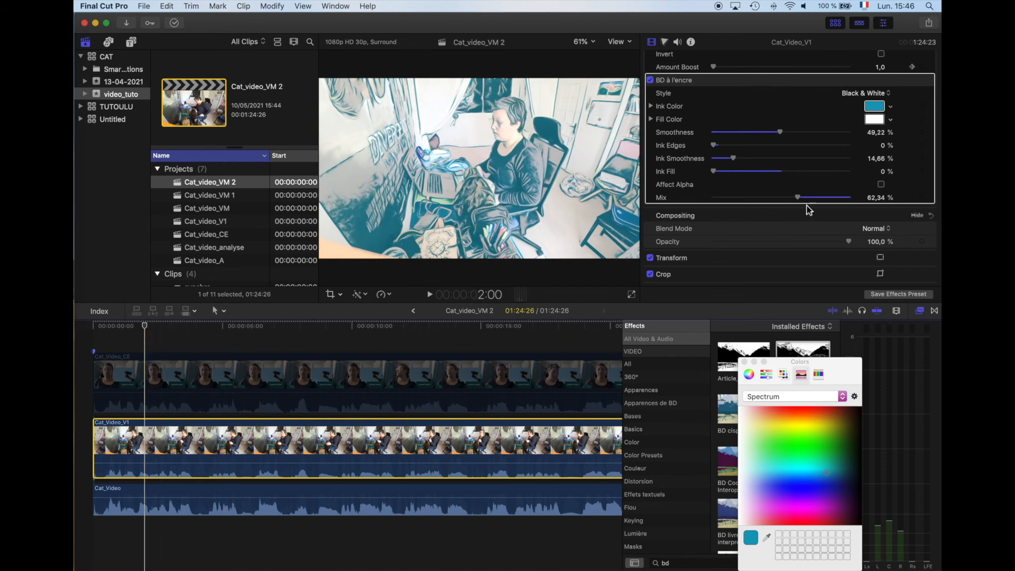
pyautogui.moveTo(803, 200); pyautogui.dragTo(816, 200)
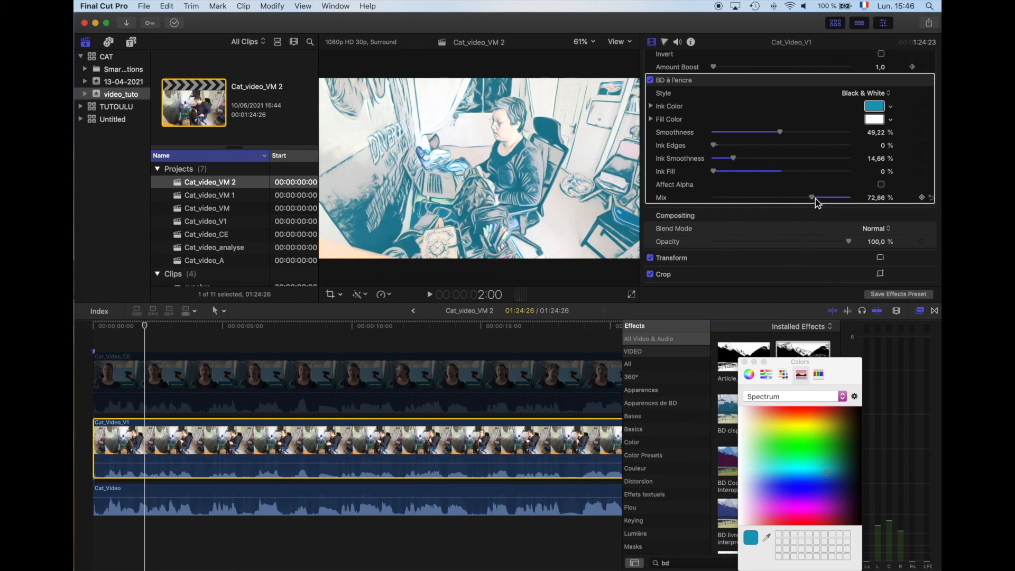
pyautogui.moveTo(780, 132); pyautogui.dragTo(822, 132)
pyautogui.moveTo(814, 198); pyautogui.dragTo(820, 201)
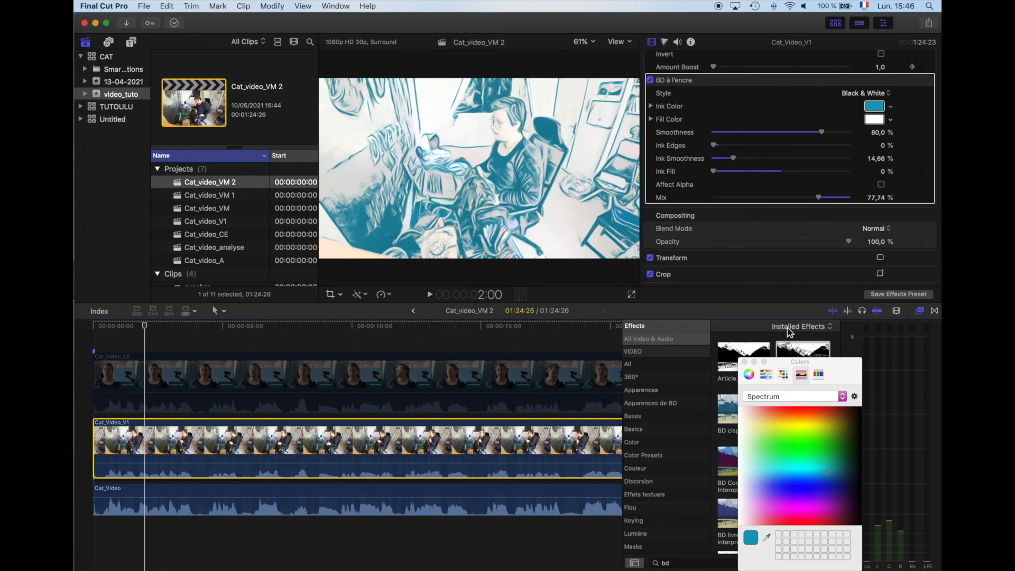
pyautogui.click(473, 345)
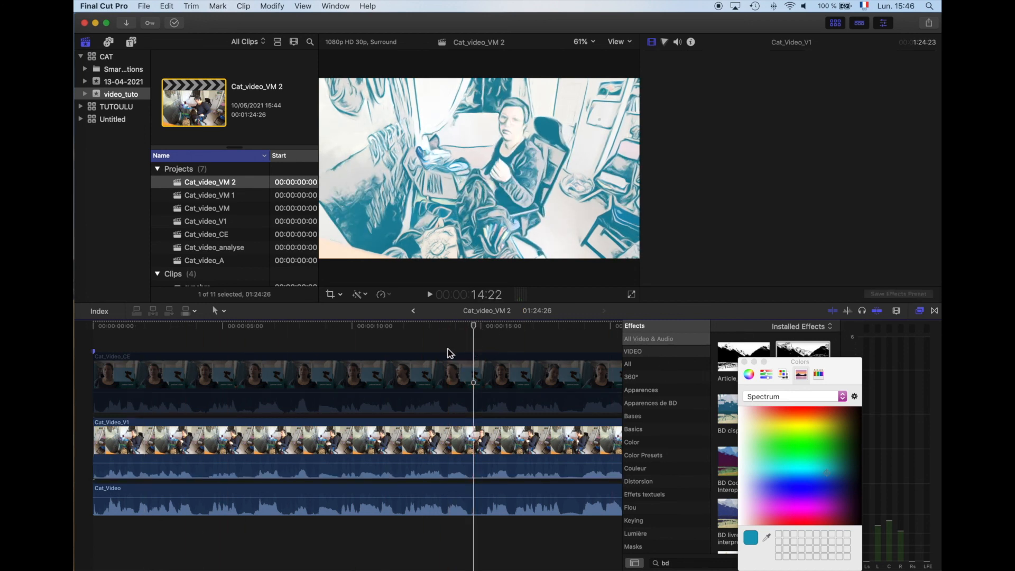
pyautogui.click(257, 347)
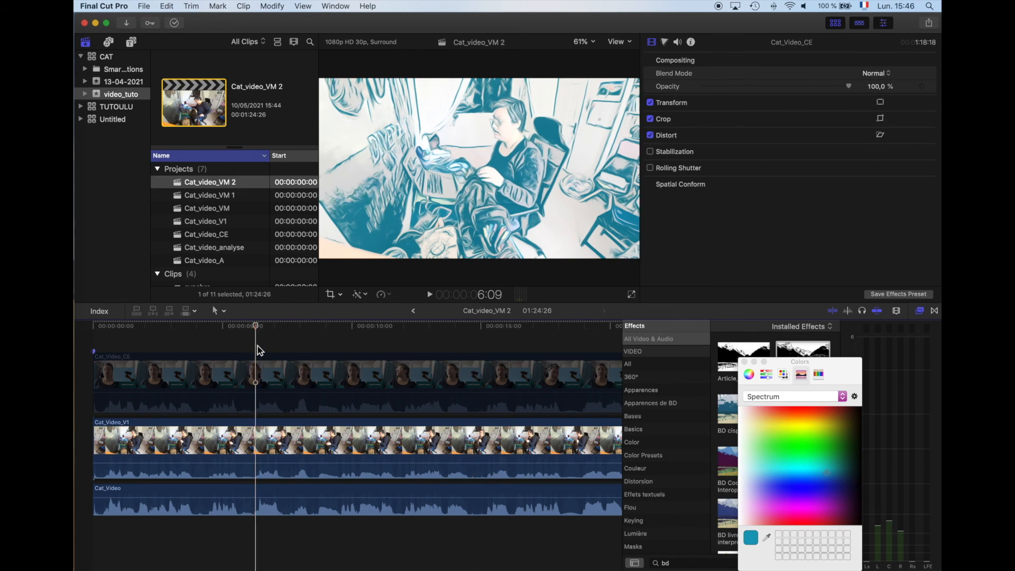